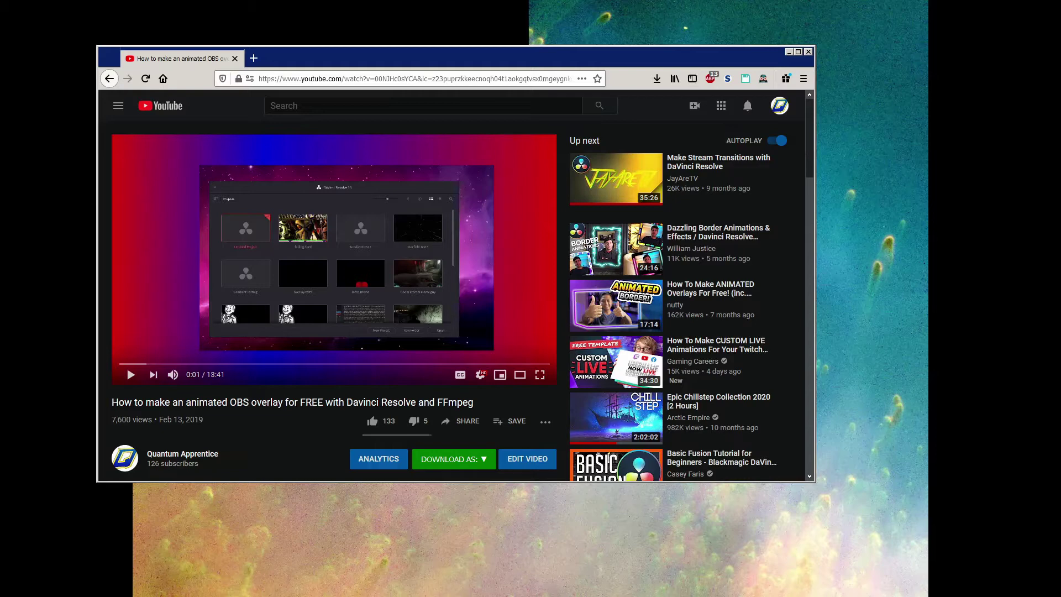
- Scroll down below the video to bring the description with the FFmpeg install links into view
scroll(263, 309, down, 5)
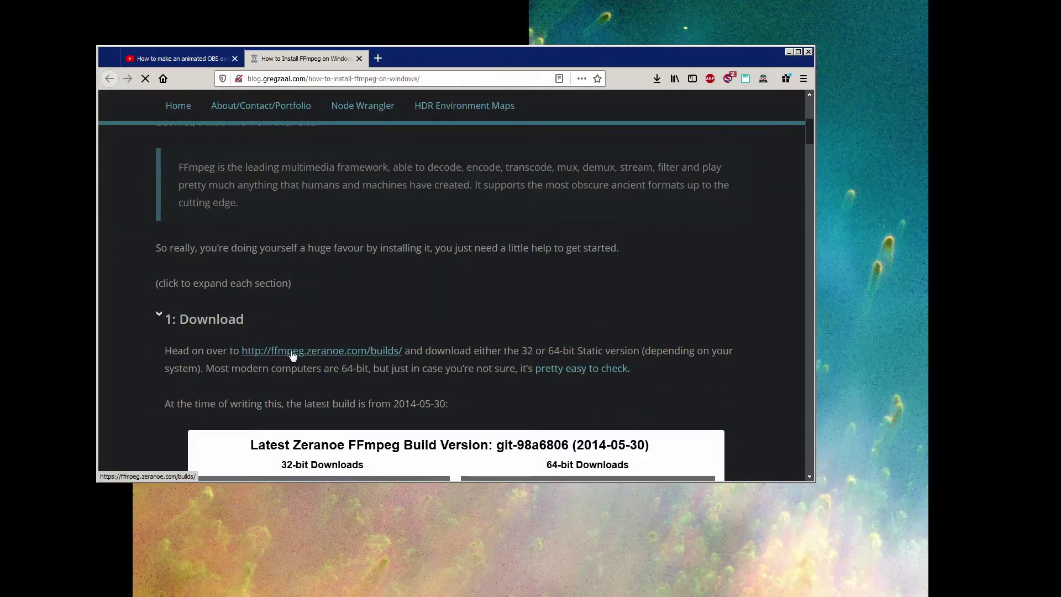
click(290, 354)
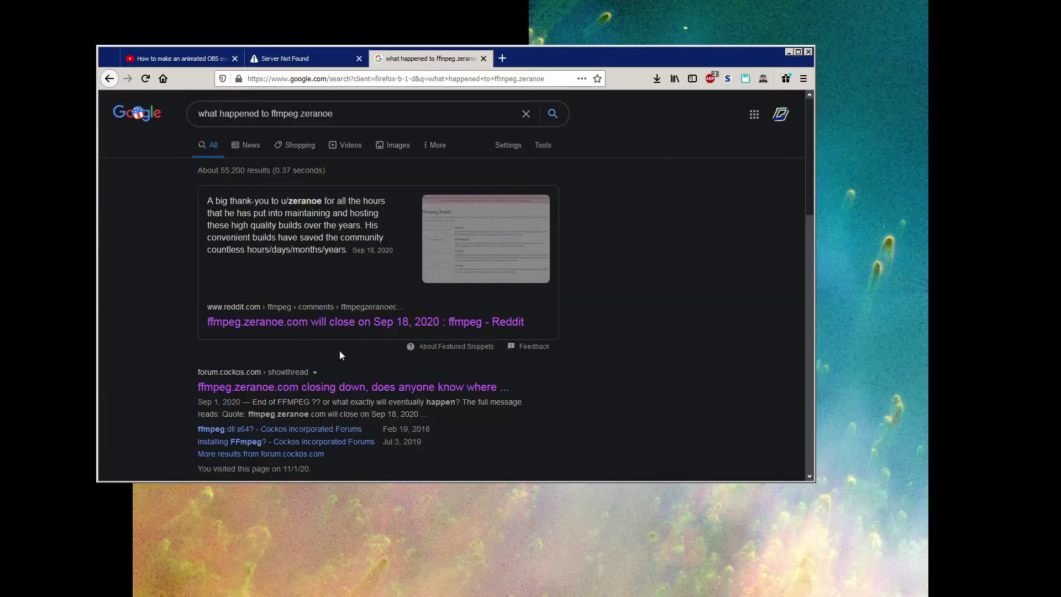
drag(318, 343, 431, 323)
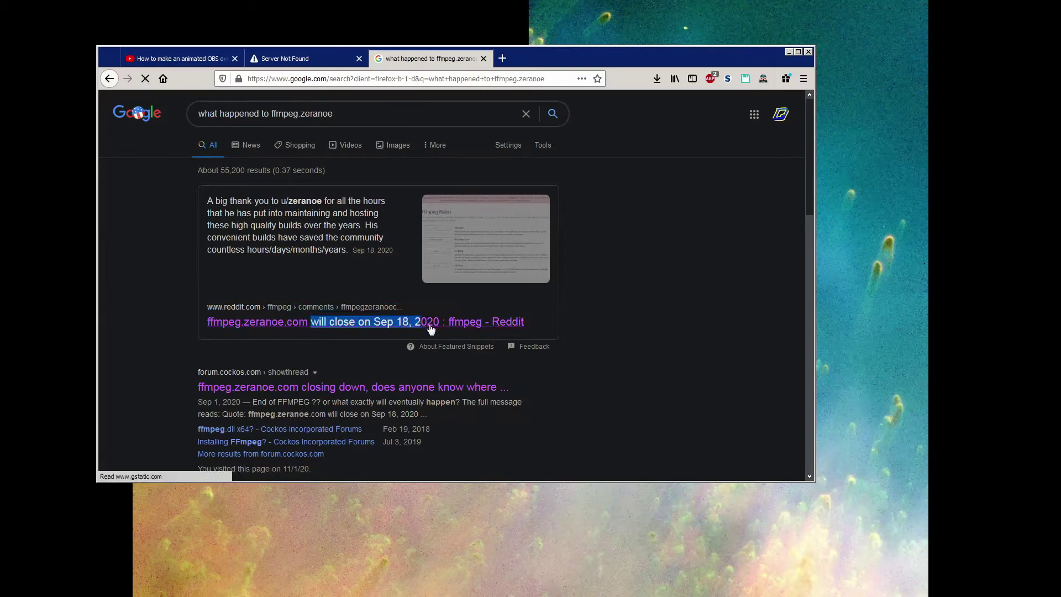
key(ctrl+w)
key(ctrl+w)
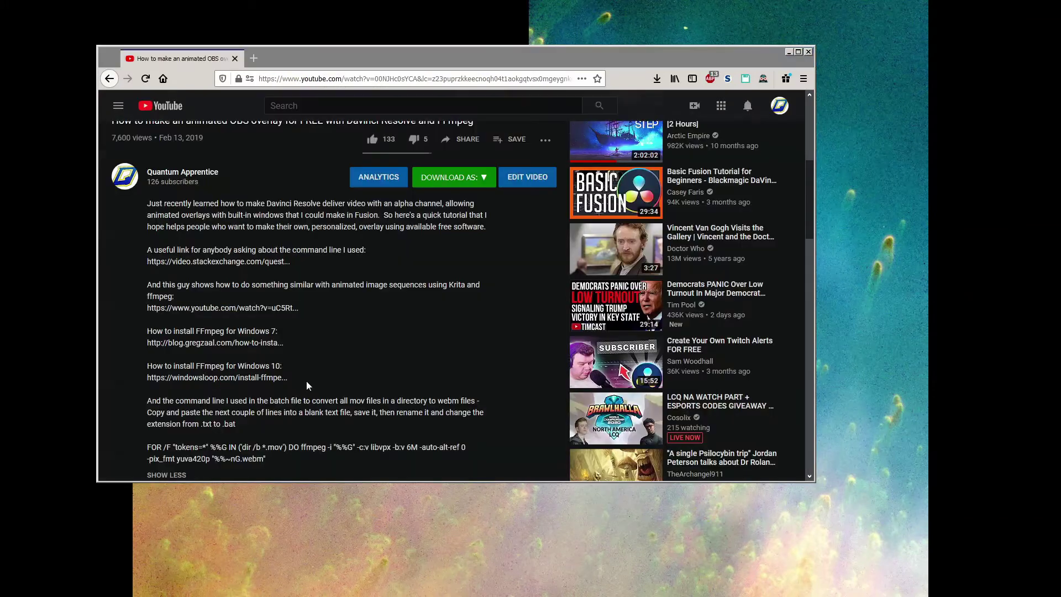
- Open the Windows 10 FFmpeg install guide and follow it to the official FFmpeg download page
click(277, 380)
scroll(578, 329, down, 6)
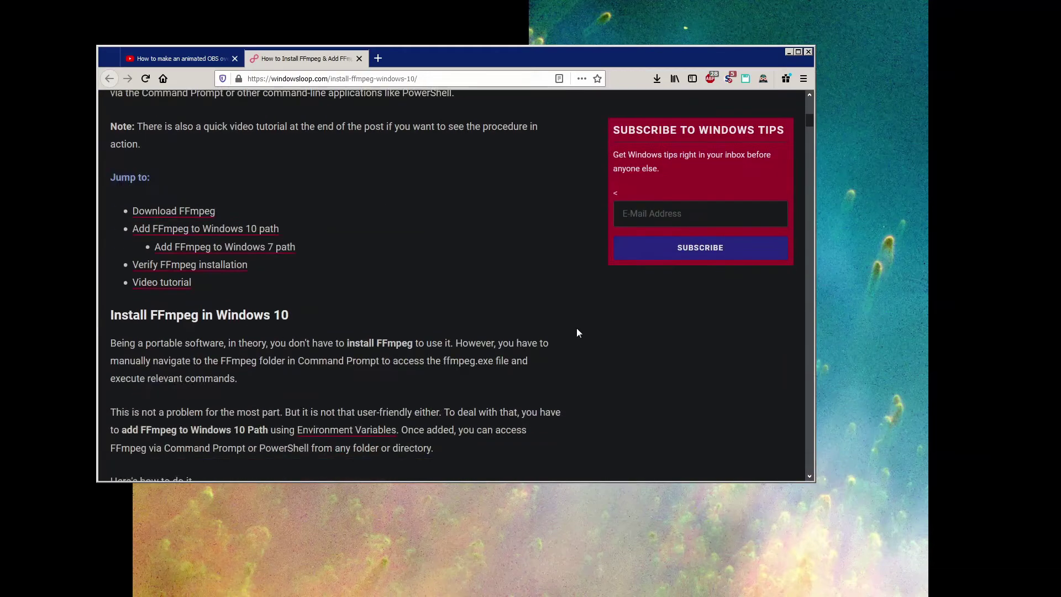
scroll(576, 331, down, 6)
click(279, 195)
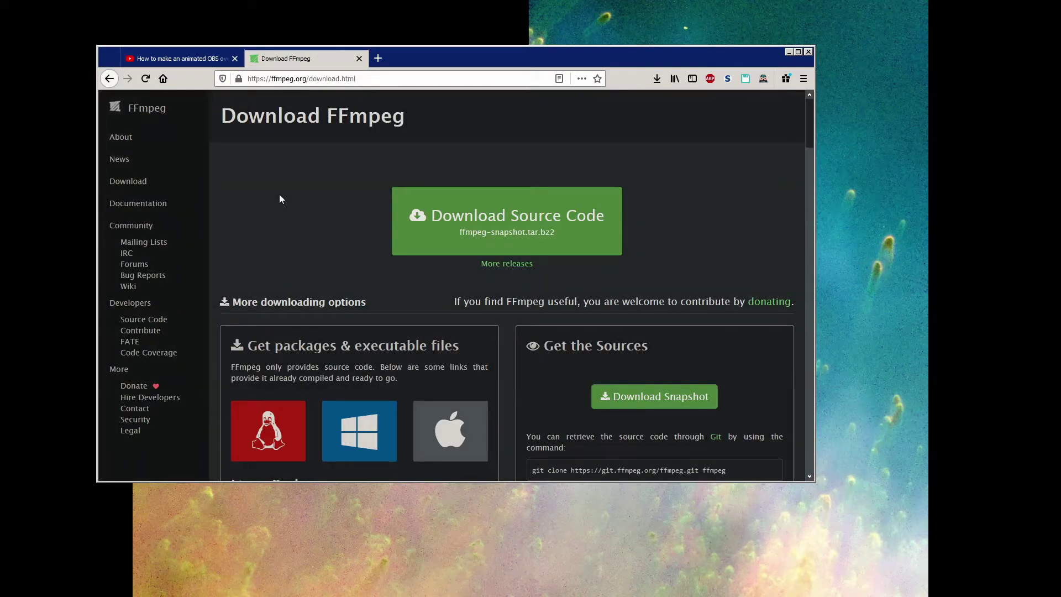
click(416, 79)
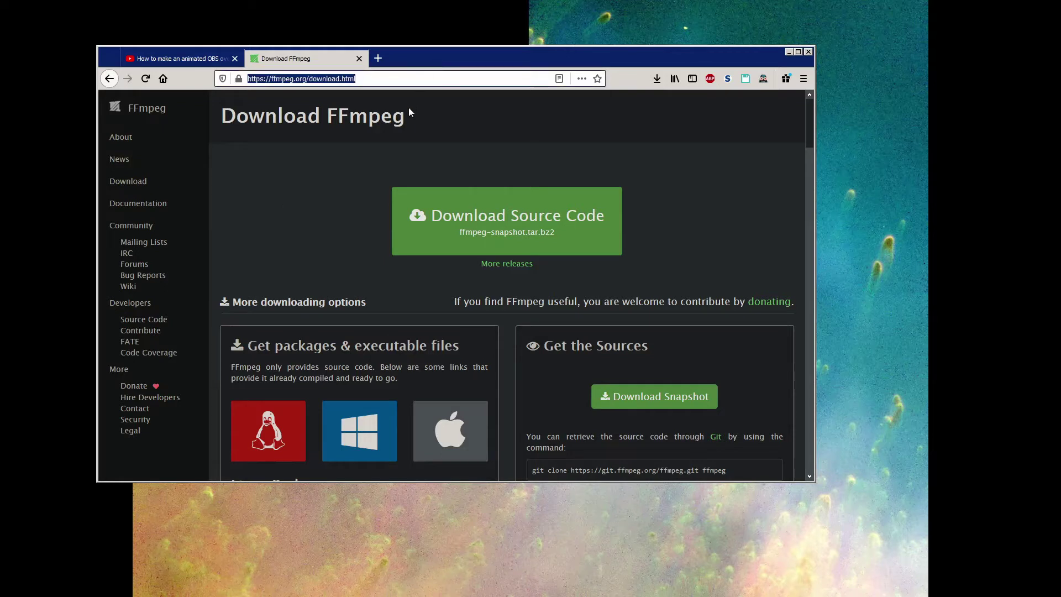
click(386, 302)
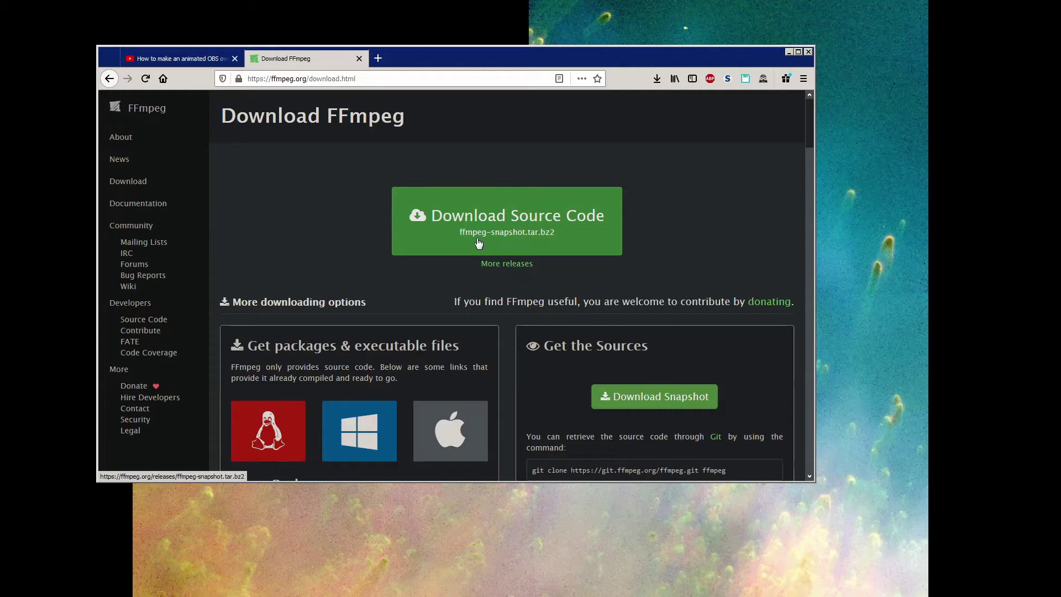
- Look through the Windows builds by BtbN, then return to the FFmpeg download page
scroll(479, 244, down, 5)
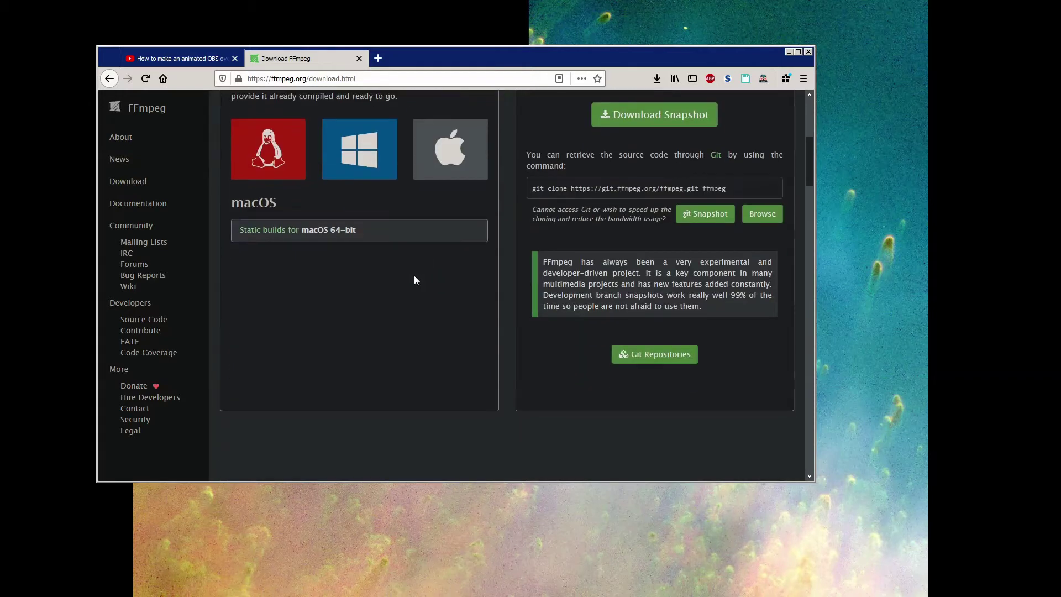
mouse_move(362, 168)
click(362, 254)
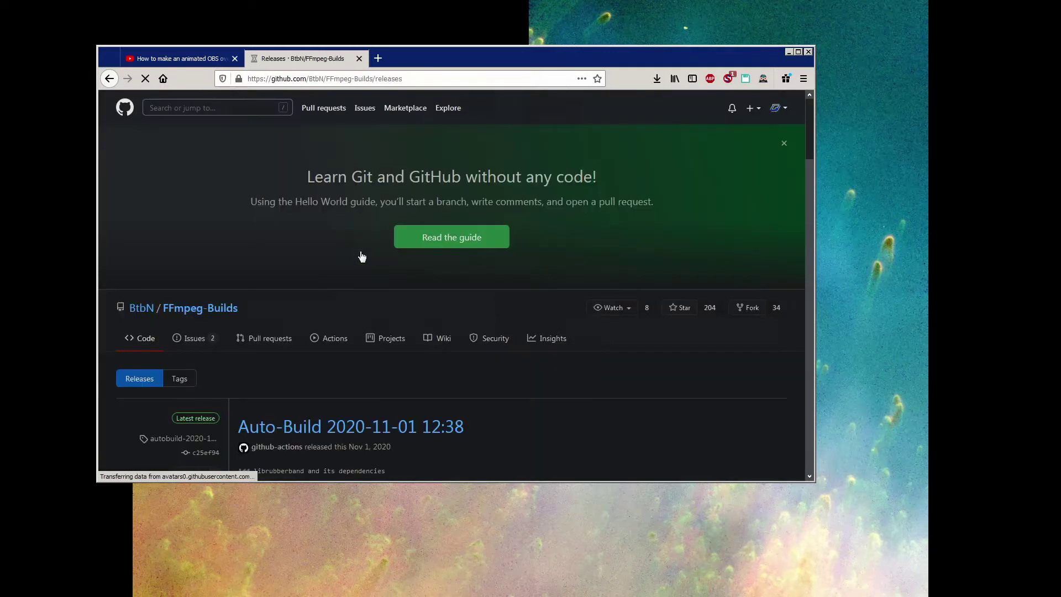
scroll(362, 256, down, 6)
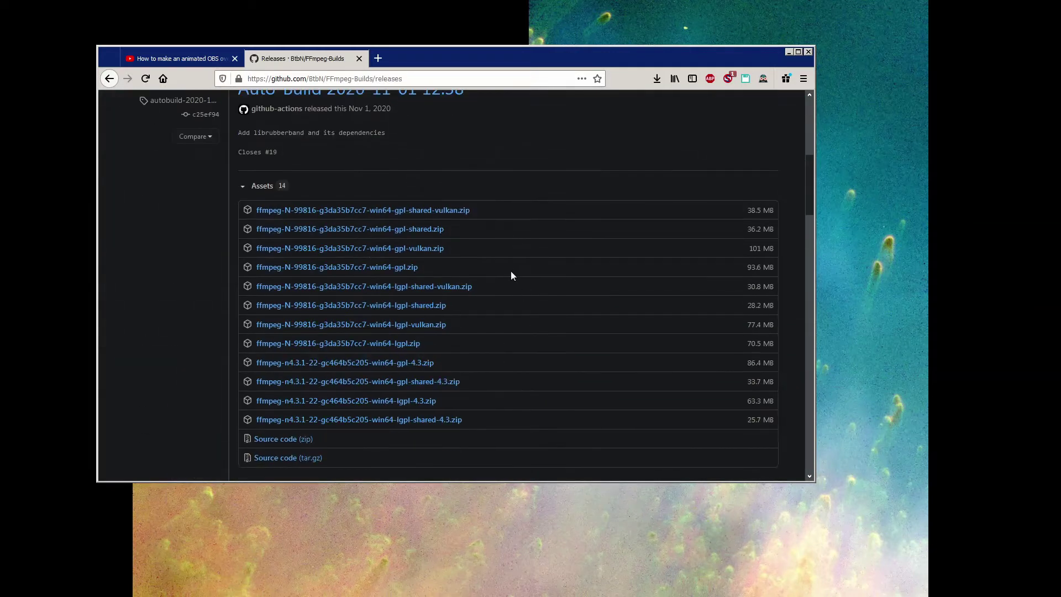
click(109, 78)
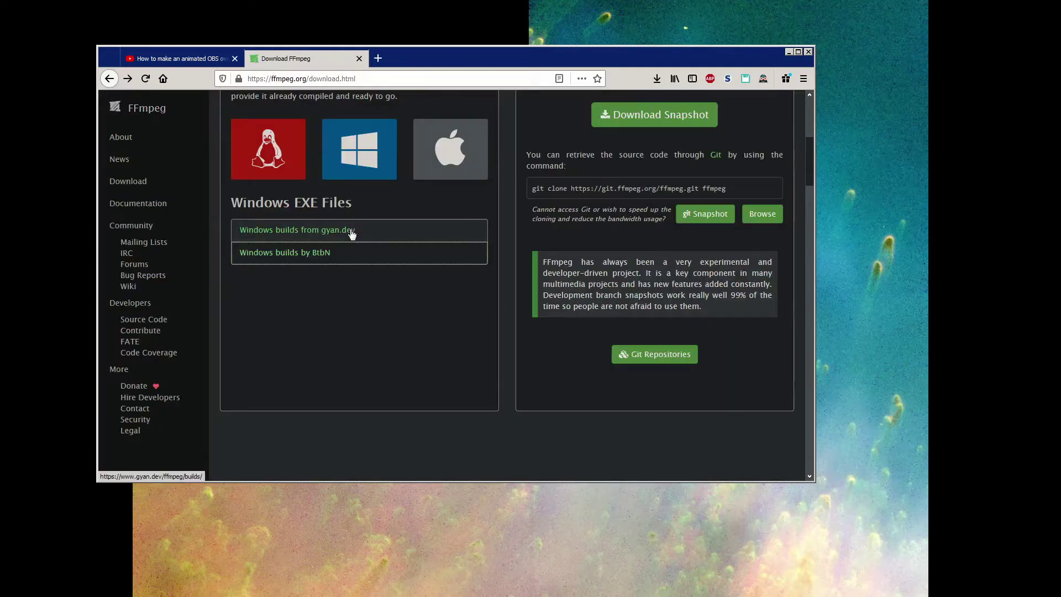
- Open the gyan.dev Windows builds page and scroll to the release essentials and full links
click(351, 232)
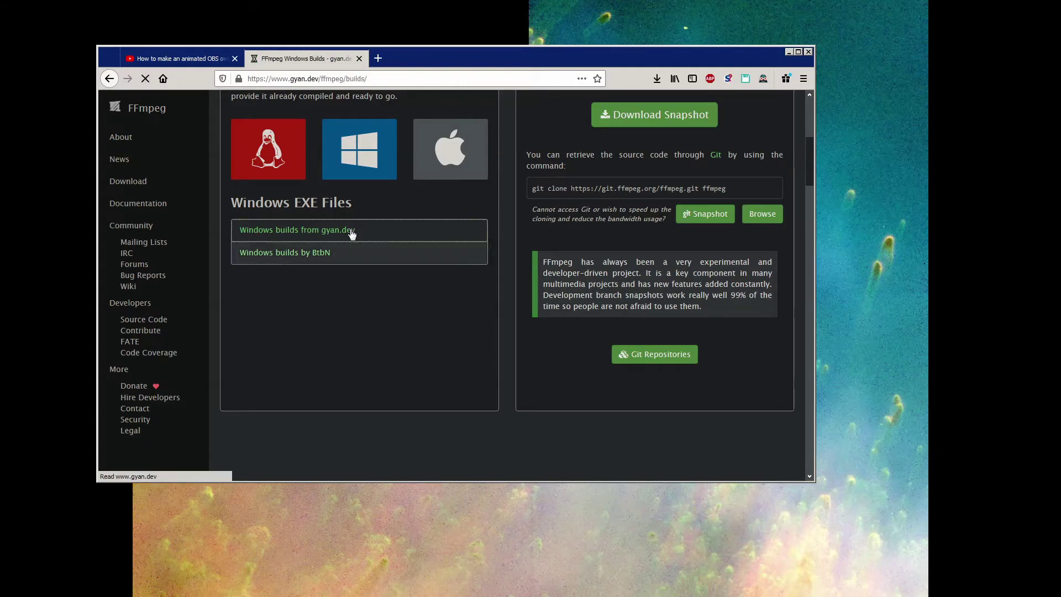
scroll(656, 354, down, 15)
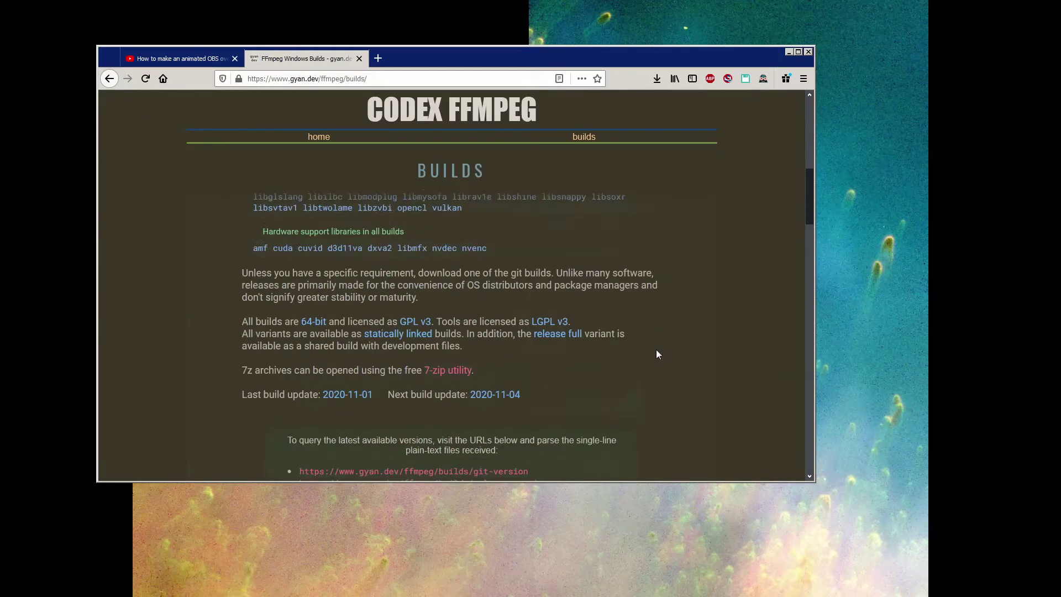
scroll(658, 355, down, 4)
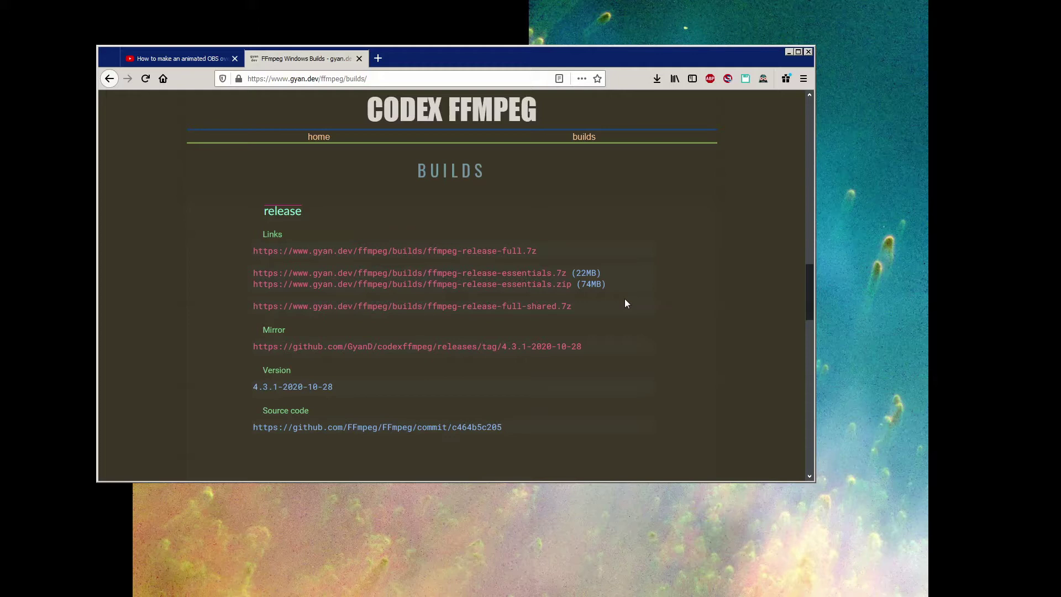
- Download ffmpeg-release-essentials.7z and extract its essentials_build folder onto Local Disk (C:)
click(547, 273)
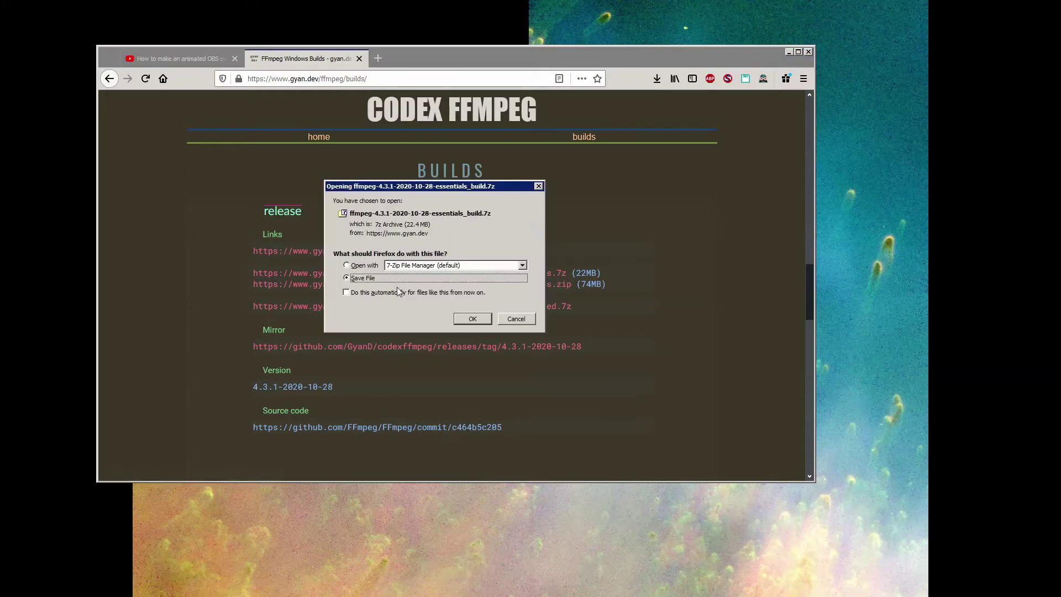
click(470, 320)
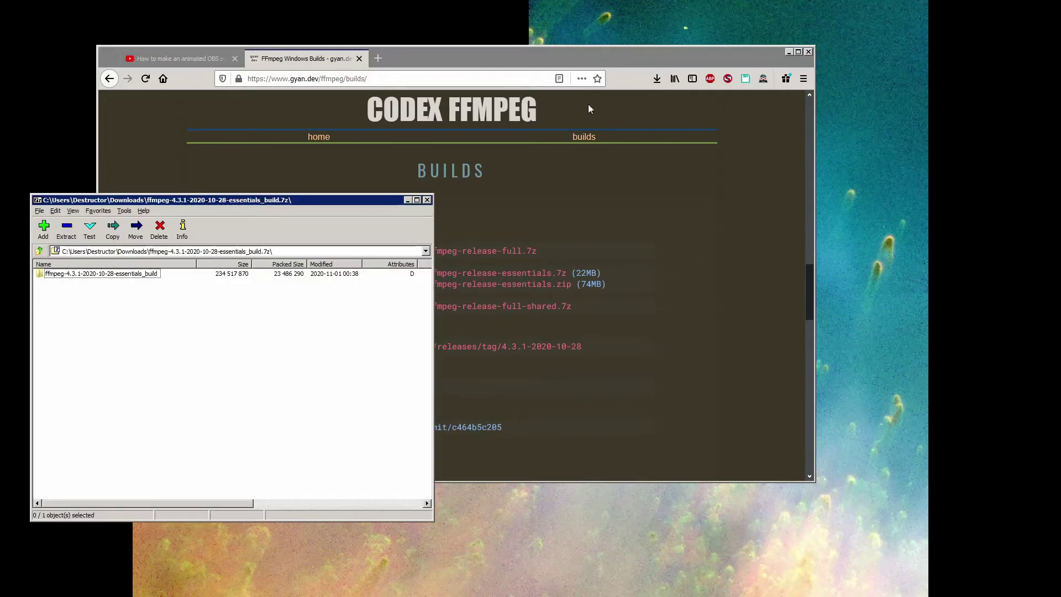
key(super+e)
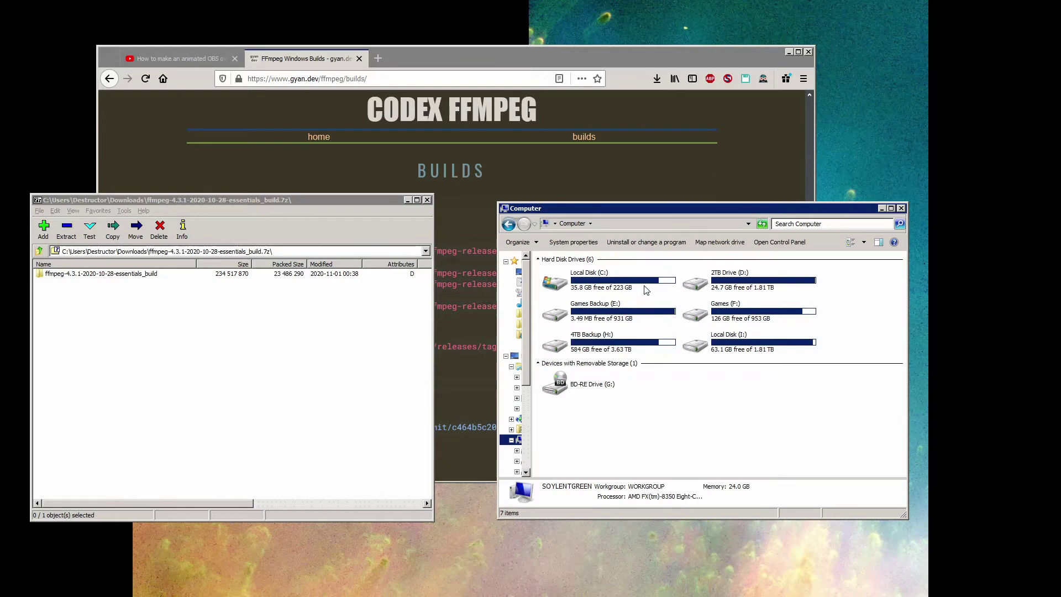
click(646, 289)
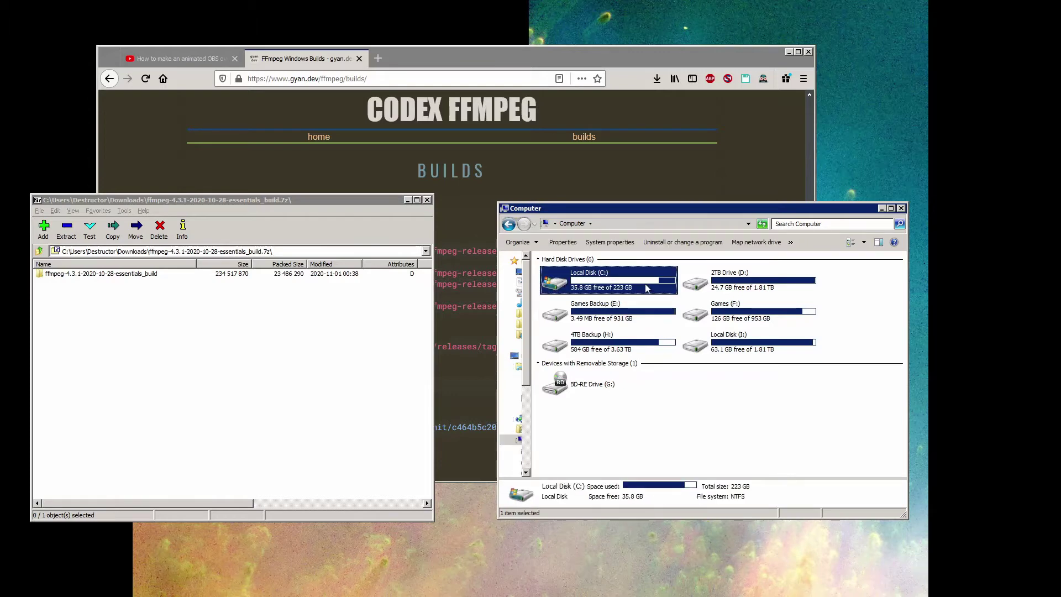
double_click(645, 283)
drag(123, 274, 643, 461)
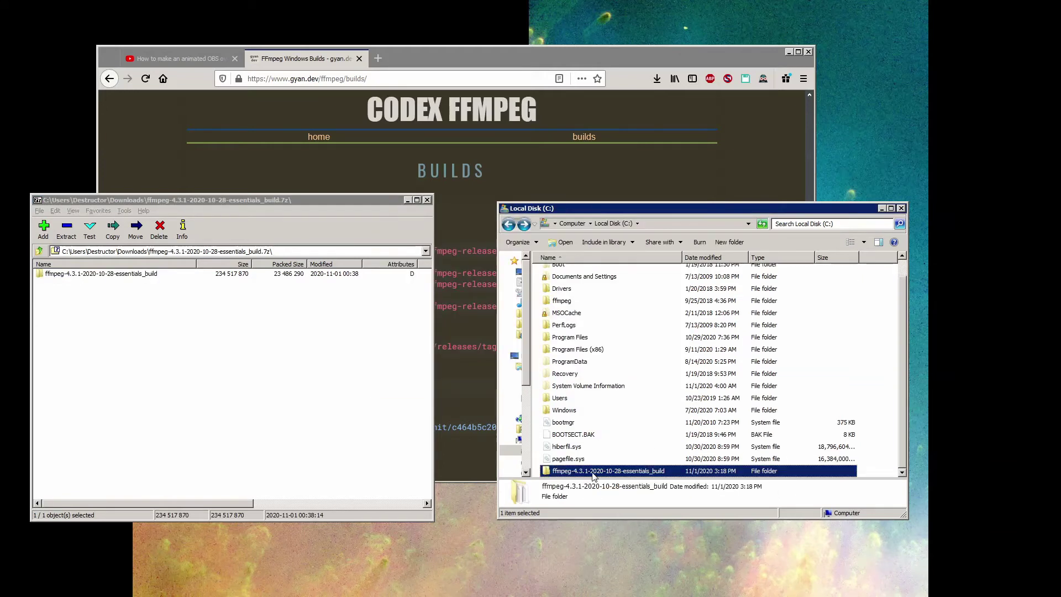
double_click(593, 473)
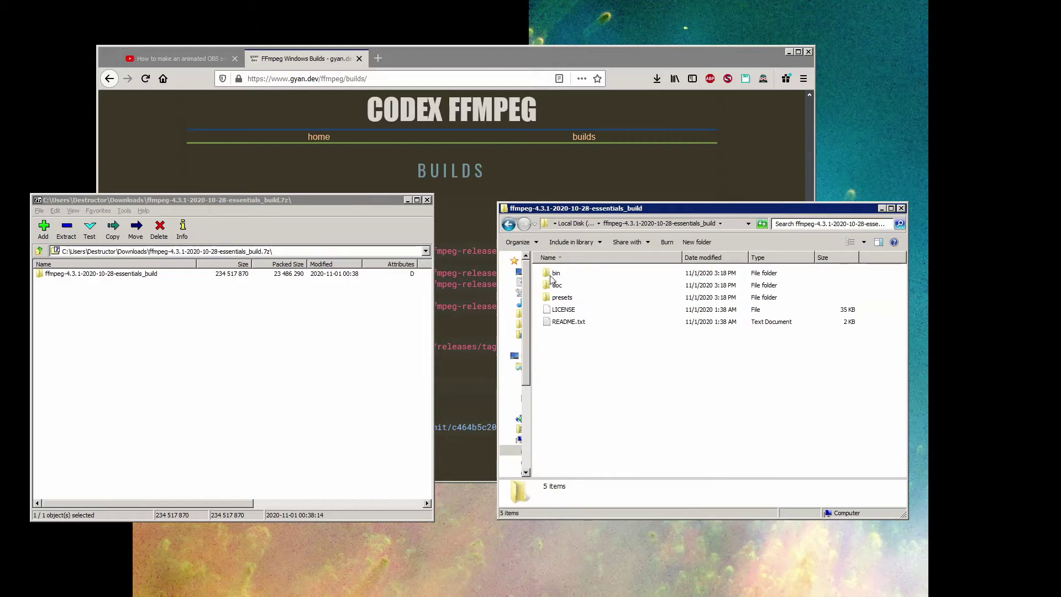
- Open the bin folder and copy its full path from the address bar
double_click(555, 274)
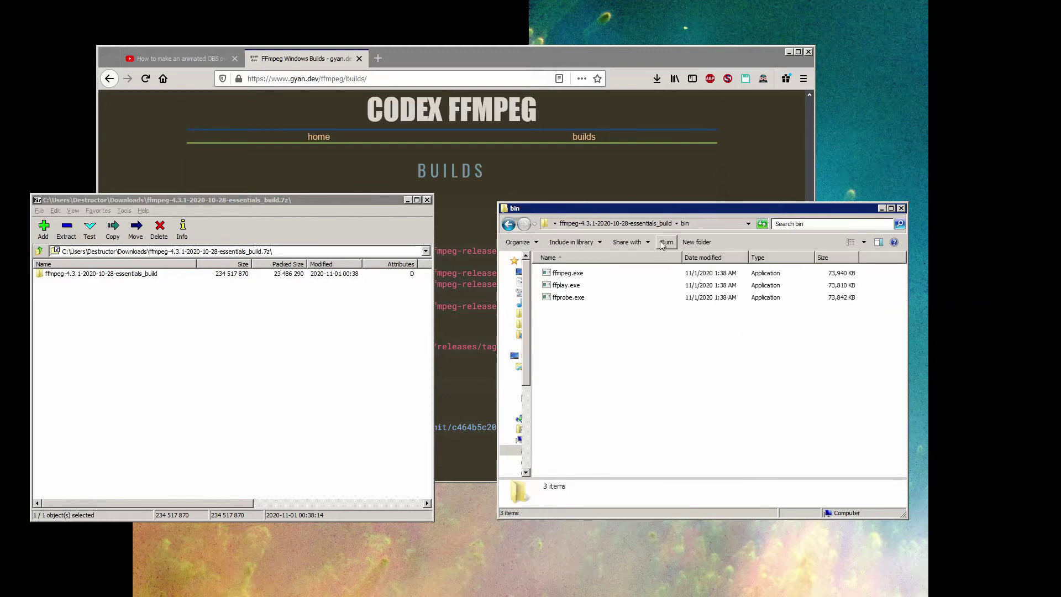
right_click(697, 223)
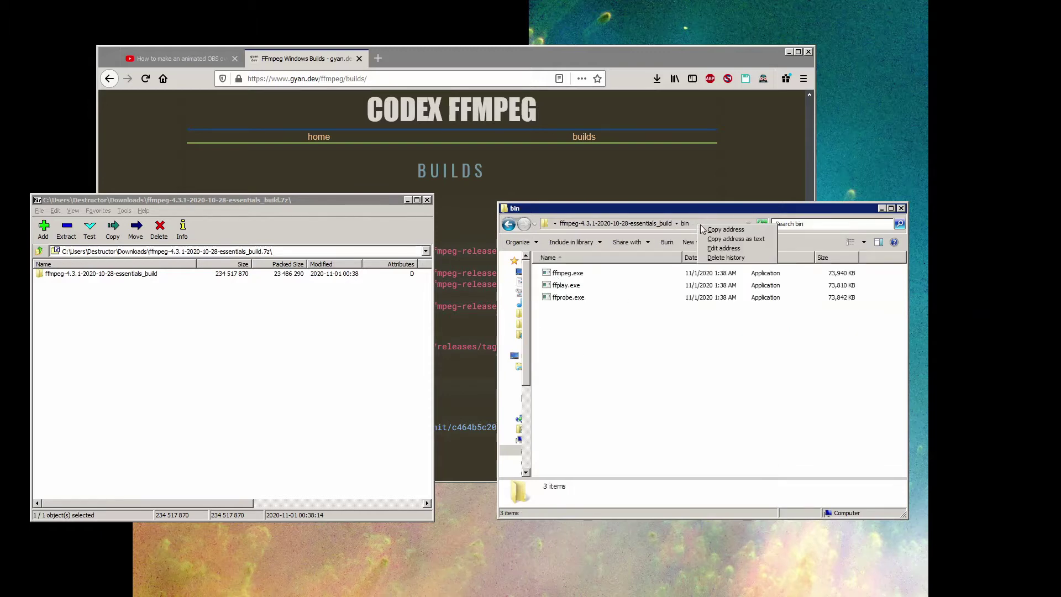
click(709, 230)
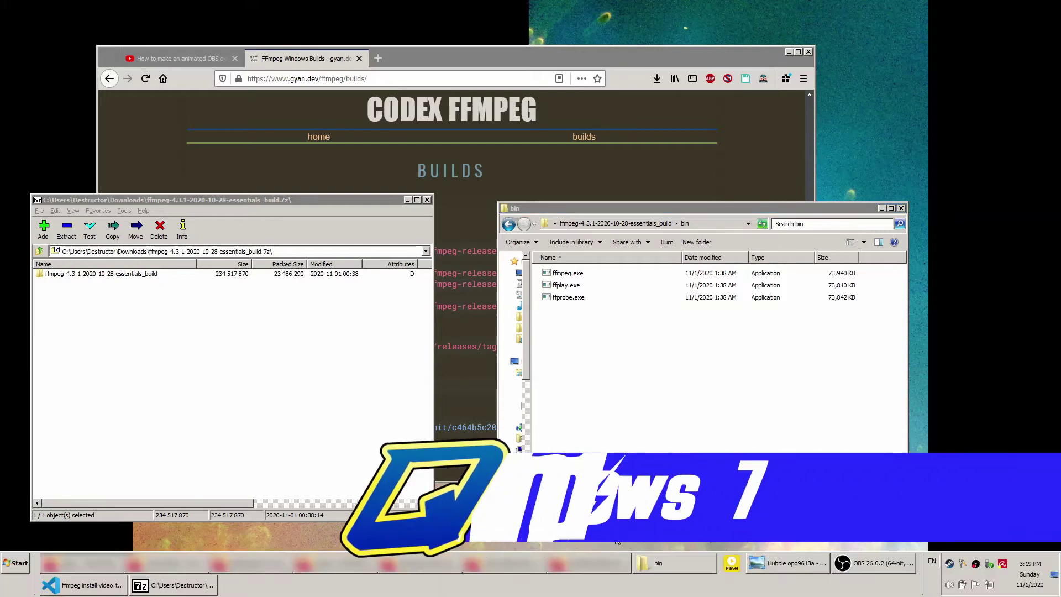
- Reach the System page through Computer > Properties and the All Control Panel Items list
click(20, 563)
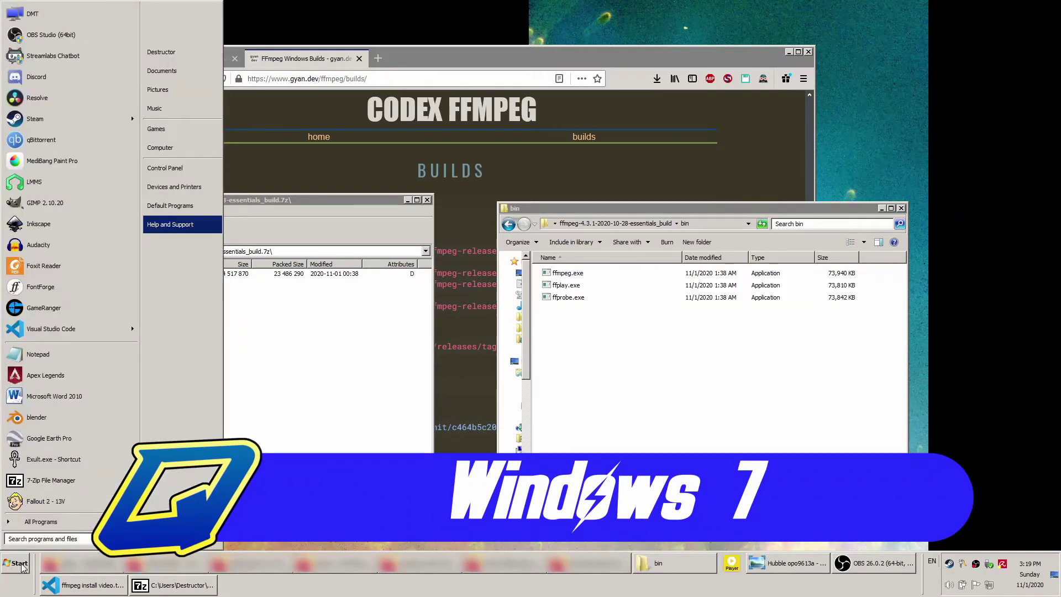
right_click(171, 150)
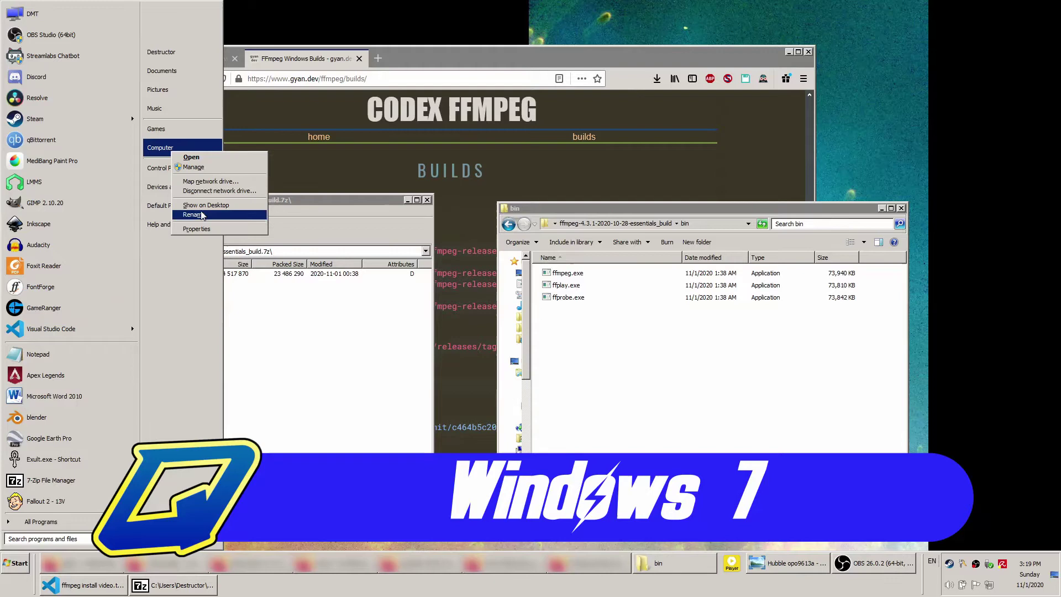
click(204, 230)
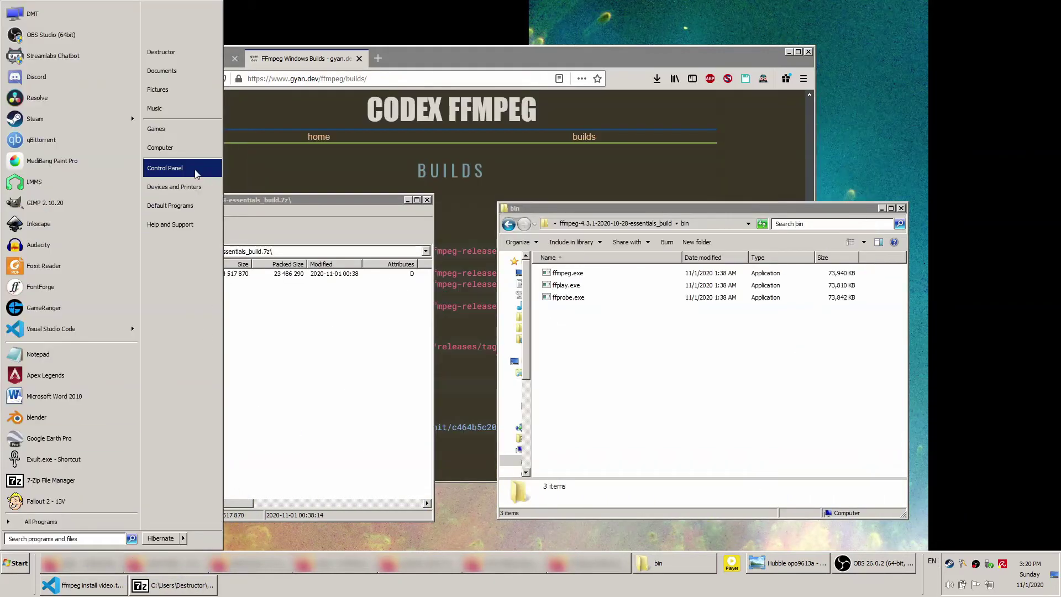
click(191, 168)
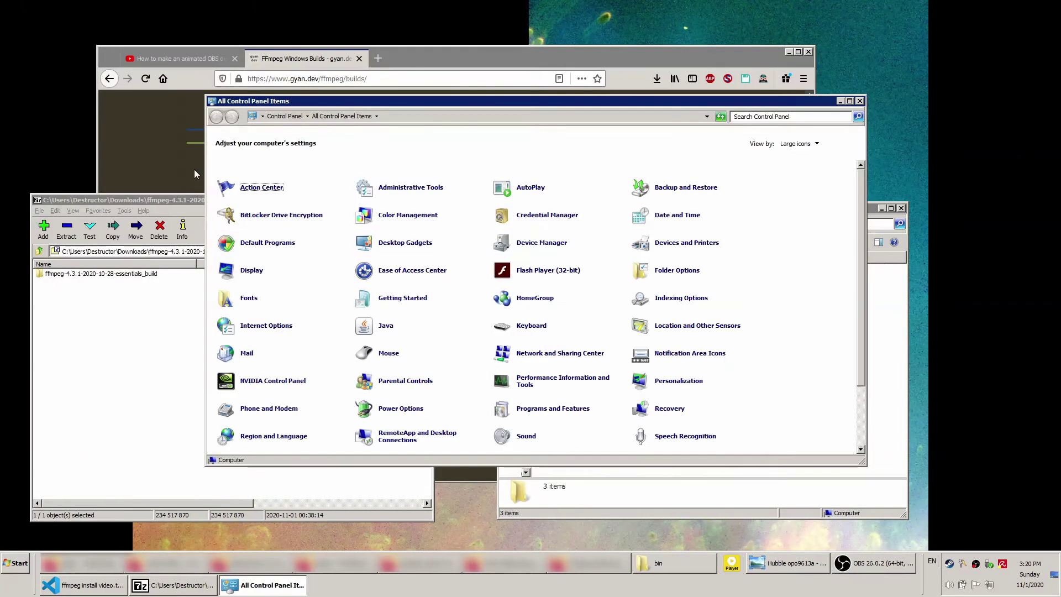
scroll(390, 249, down, 1)
click(393, 386)
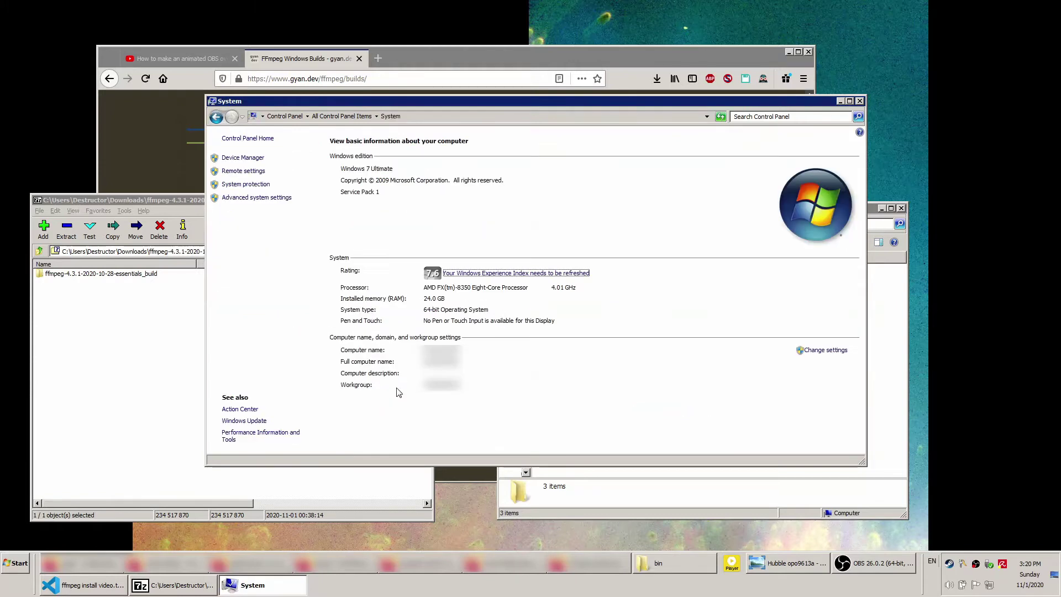
- Switch Control Panel to Category view and go via System and Security to Advanced system settings
key(alt+Left)
click(804, 143)
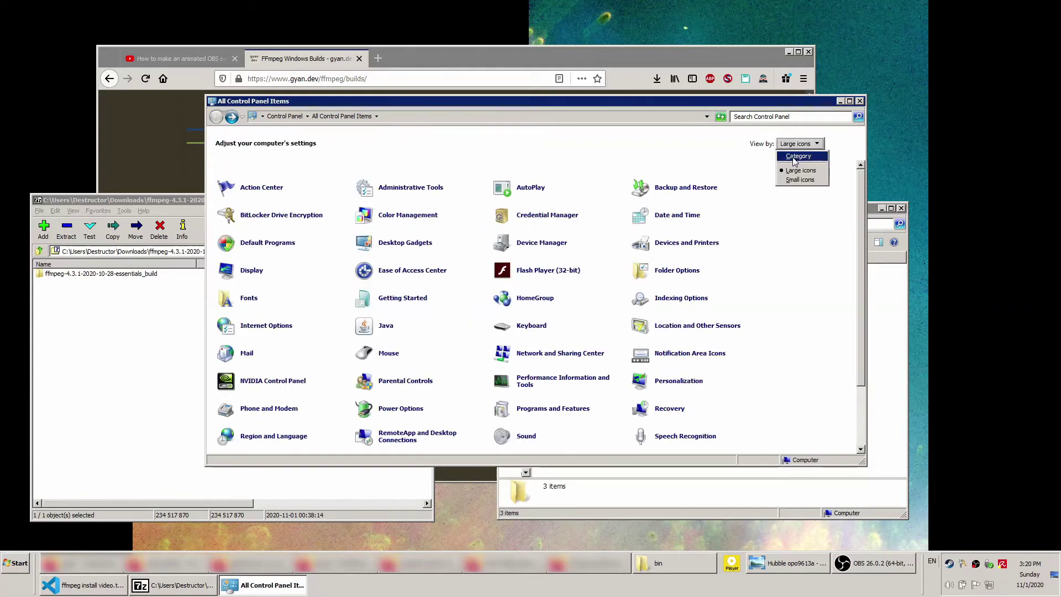
click(794, 156)
click(422, 169)
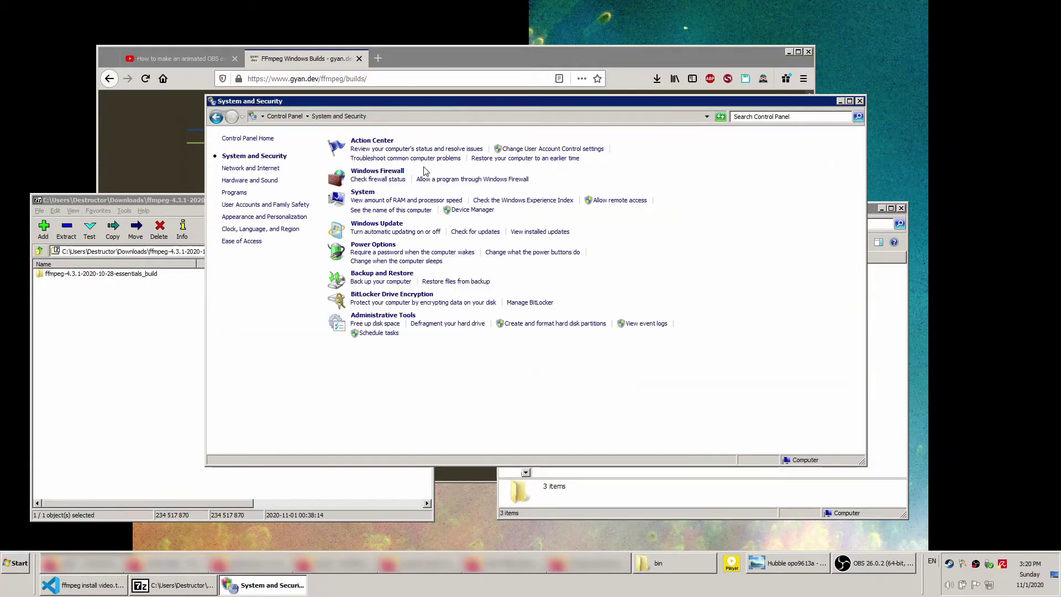
click(369, 193)
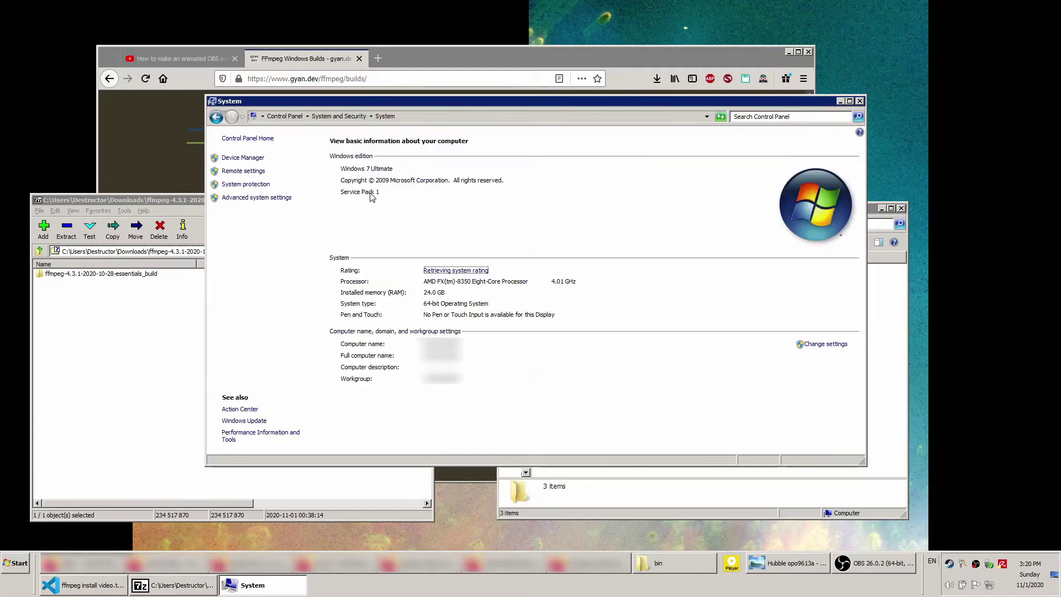
click(283, 197)
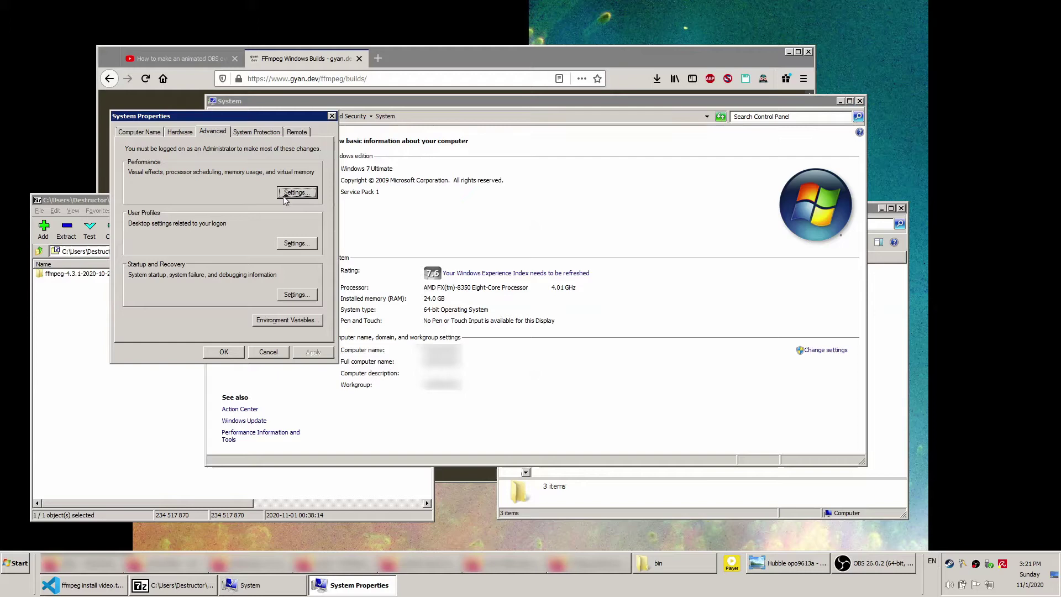
- Open Environment Variables and select Path in the System variables list
click(293, 319)
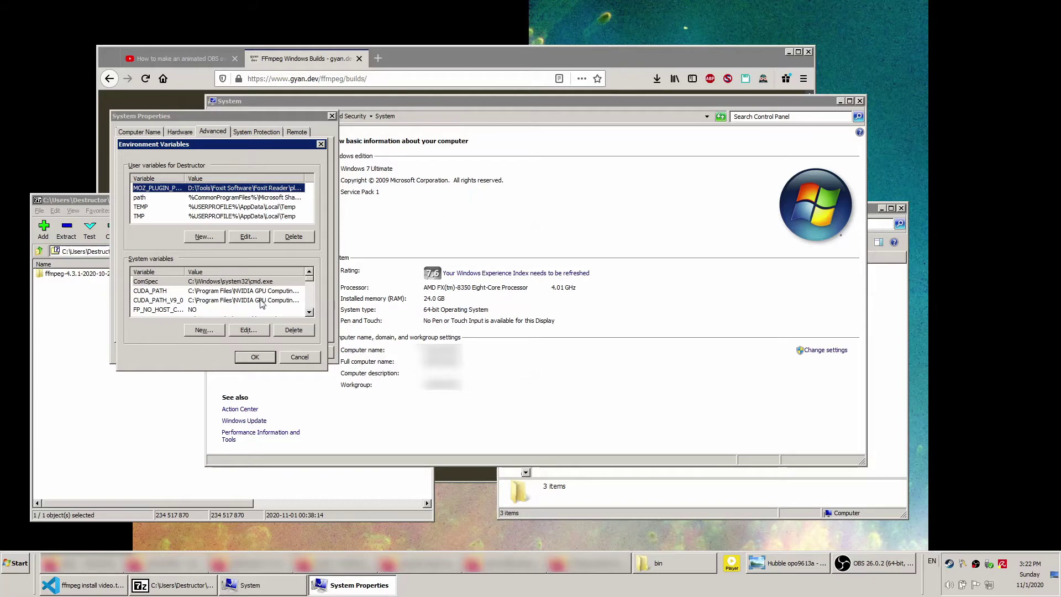
scroll(310, 309, down, 4)
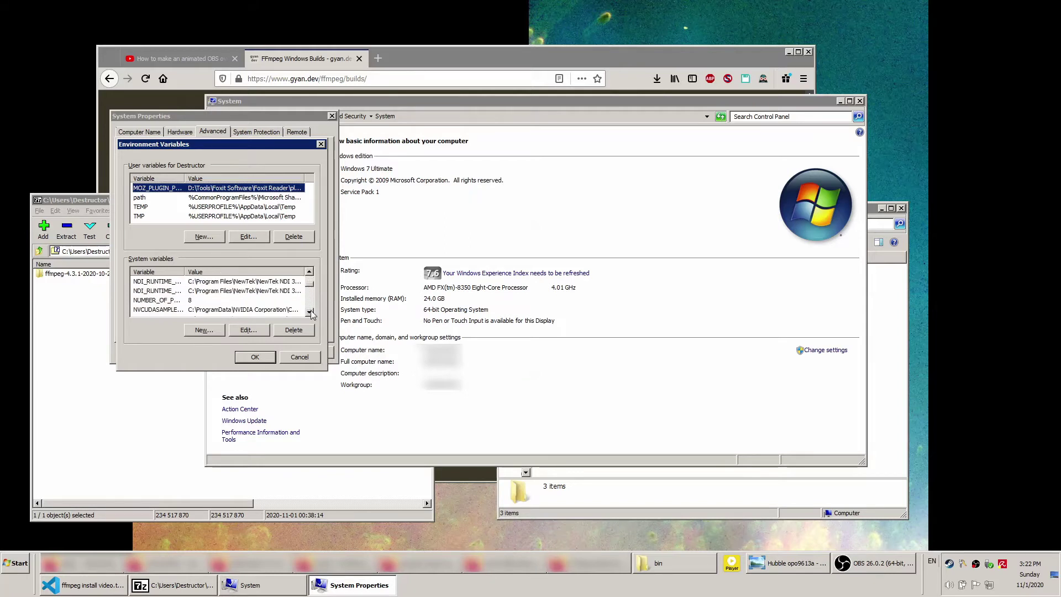
scroll(310, 311, down, 3)
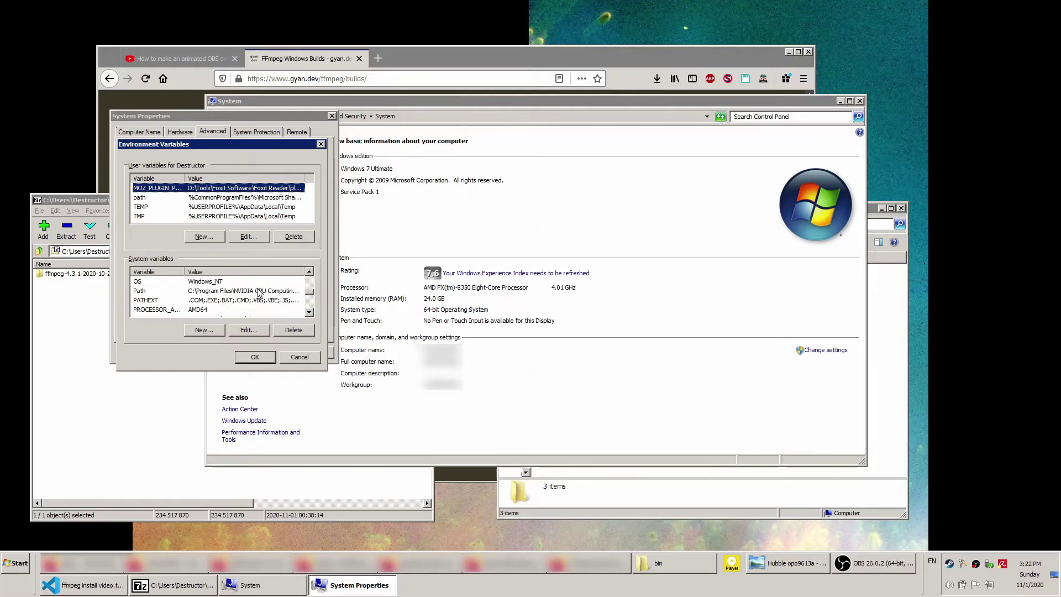
click(258, 292)
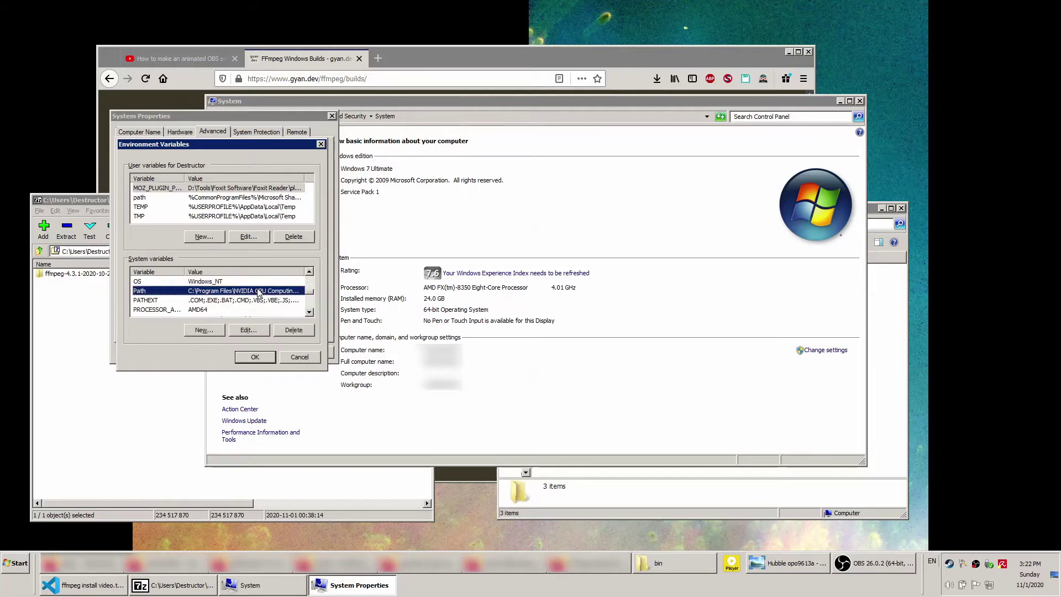
- Append ';' and the copied bin folder path to the system Path value, then confirm every dialog
click(248, 330)
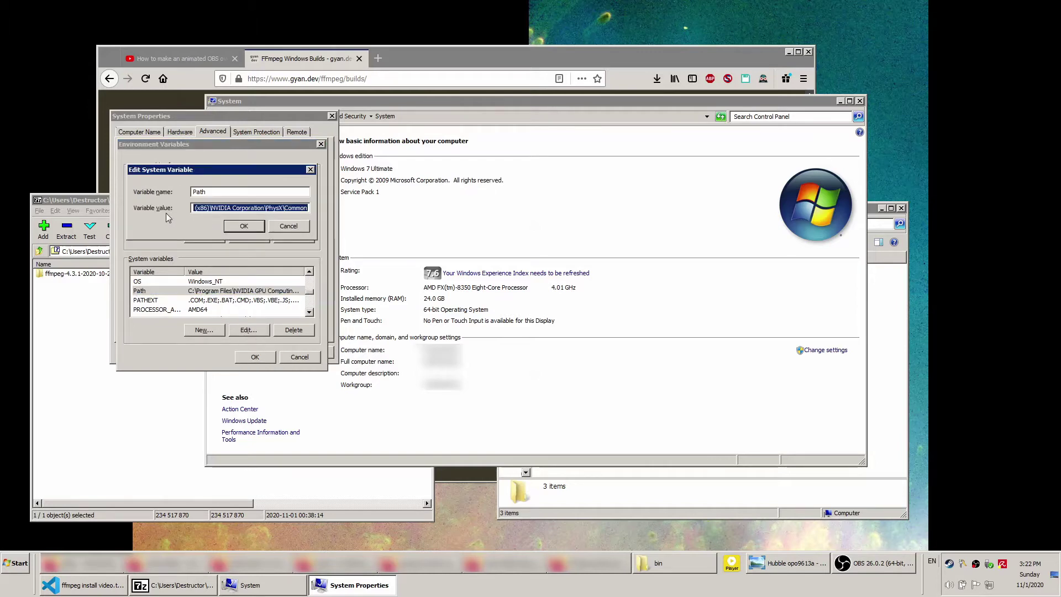
click(303, 209)
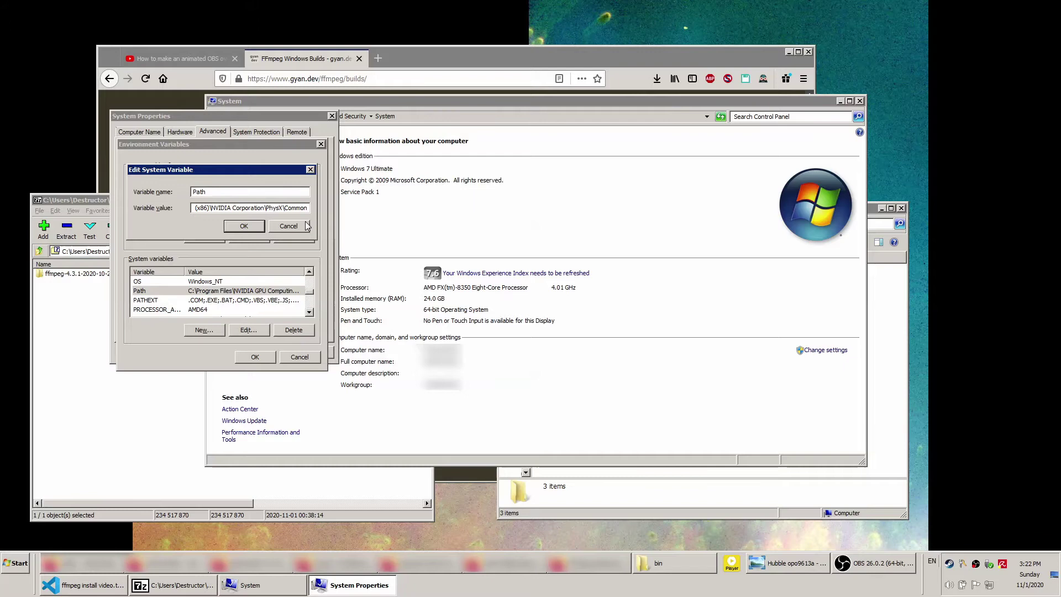
text(;)
right_click(308, 209)
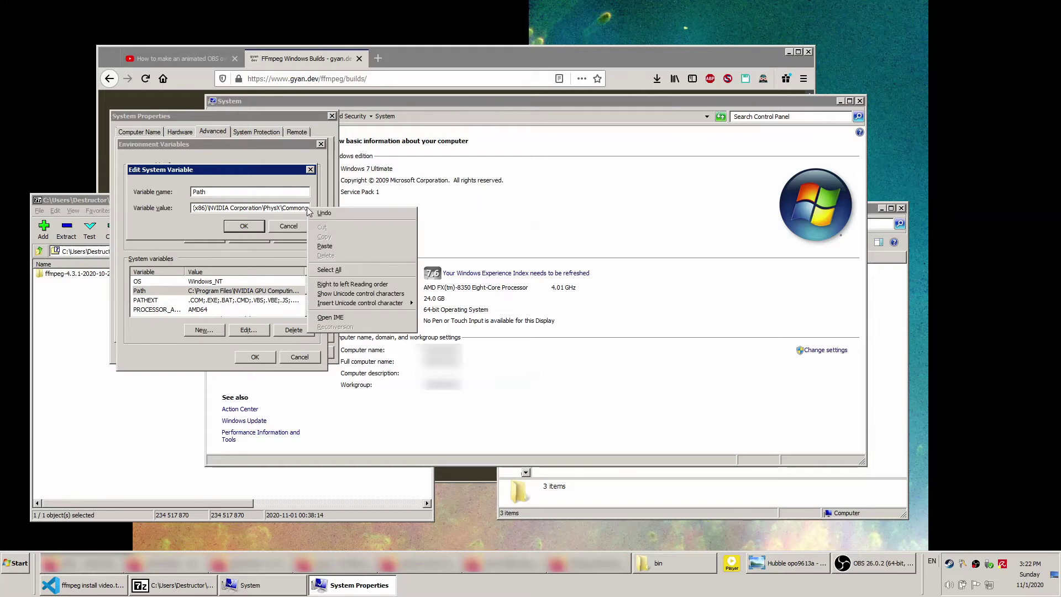
click(324, 246)
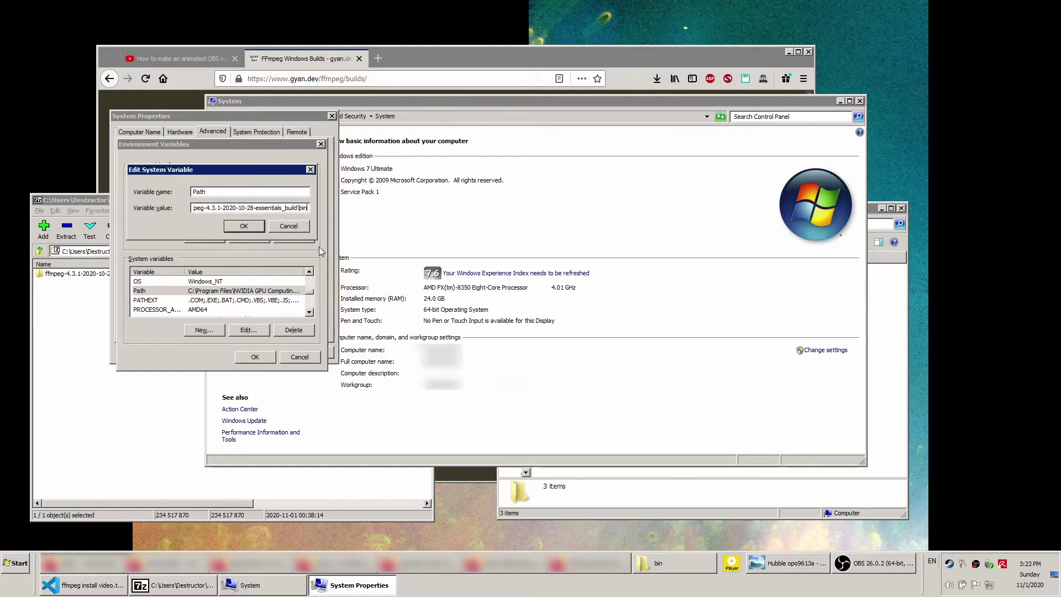
click(243, 226)
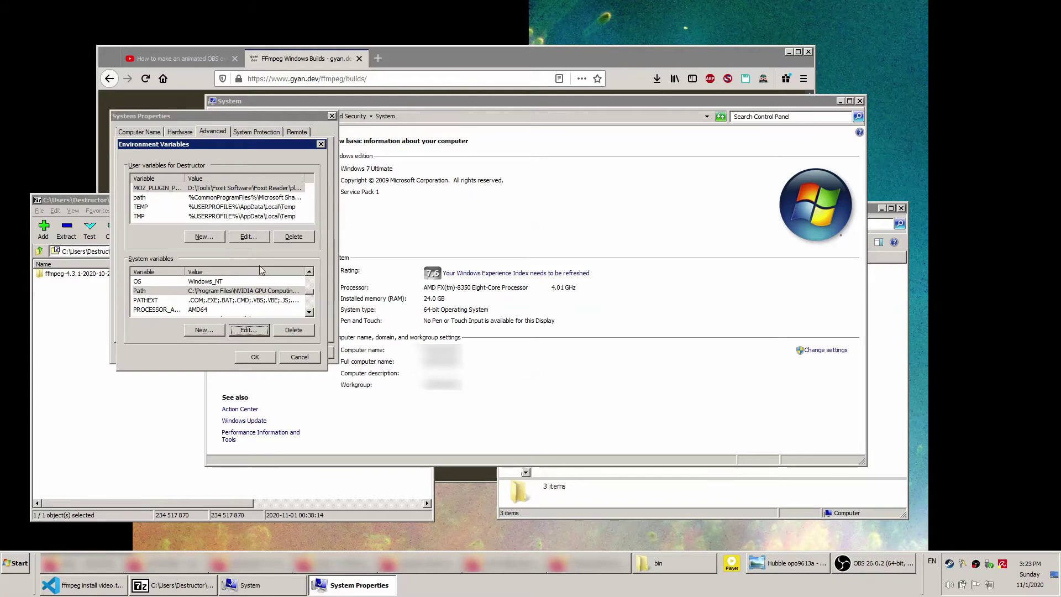
click(255, 357)
click(238, 356)
- Close the System, Firefox, bin folder and 7-Zip windows
click(859, 101)
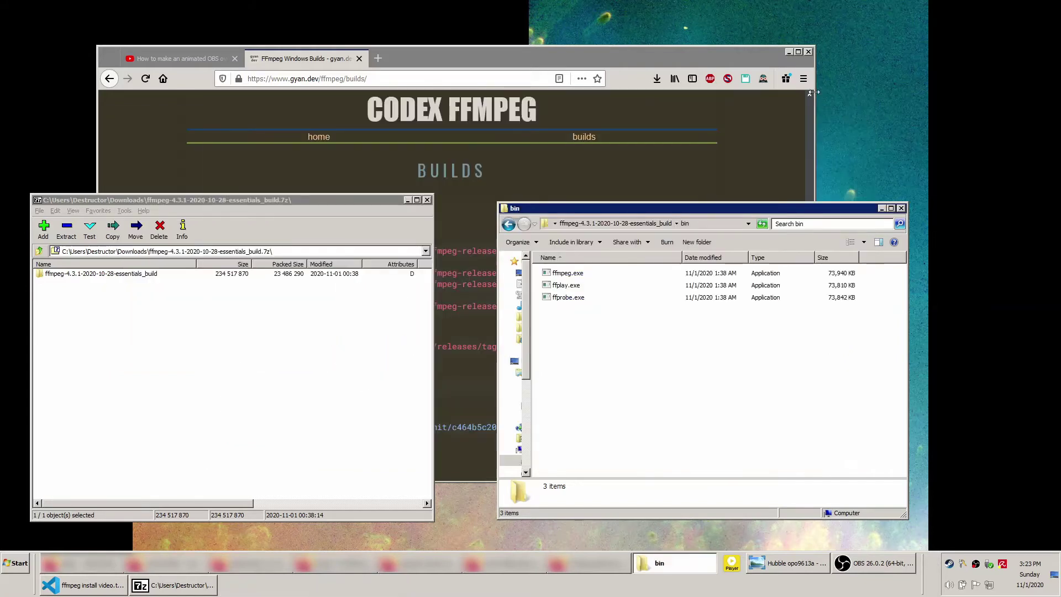
click(808, 51)
click(900, 208)
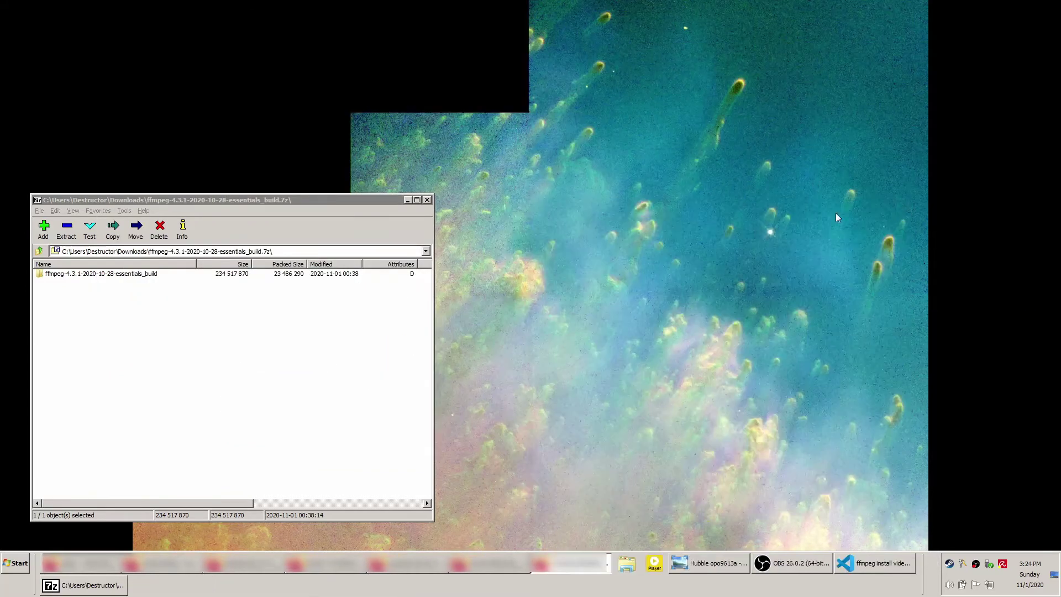
click(427, 200)
- Launch cmd from the Start search and run ffmpeg to test it
key(super)
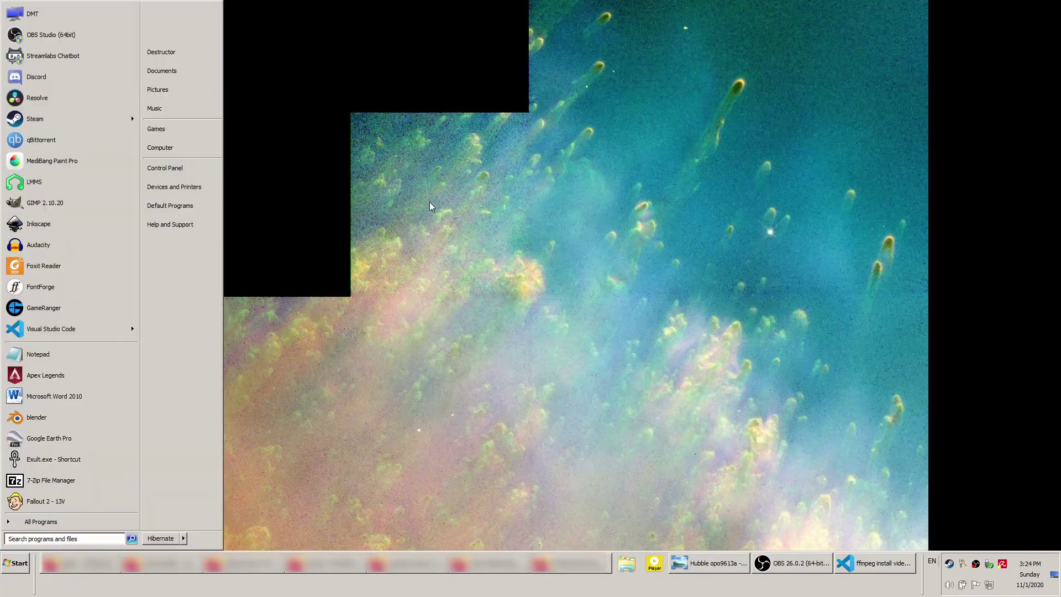
text(cmd)
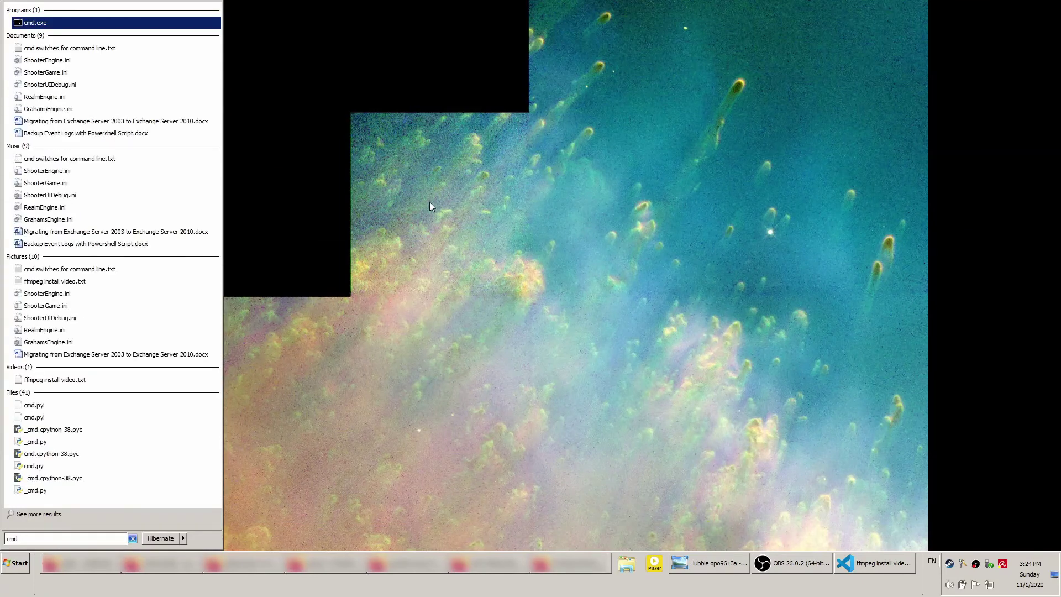
key(Return)
text(ffmpeg)
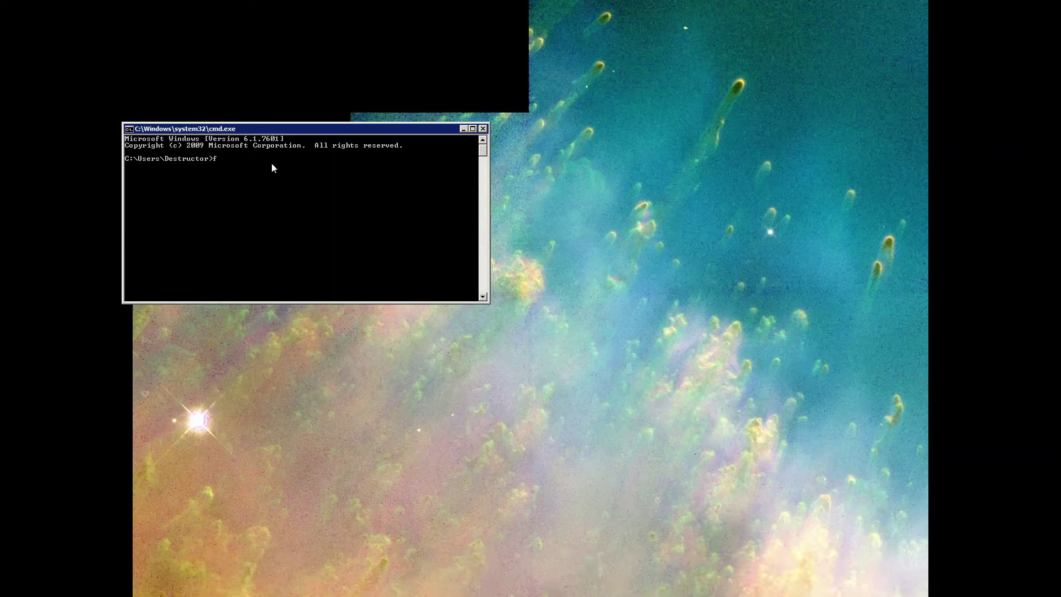
key(Return)
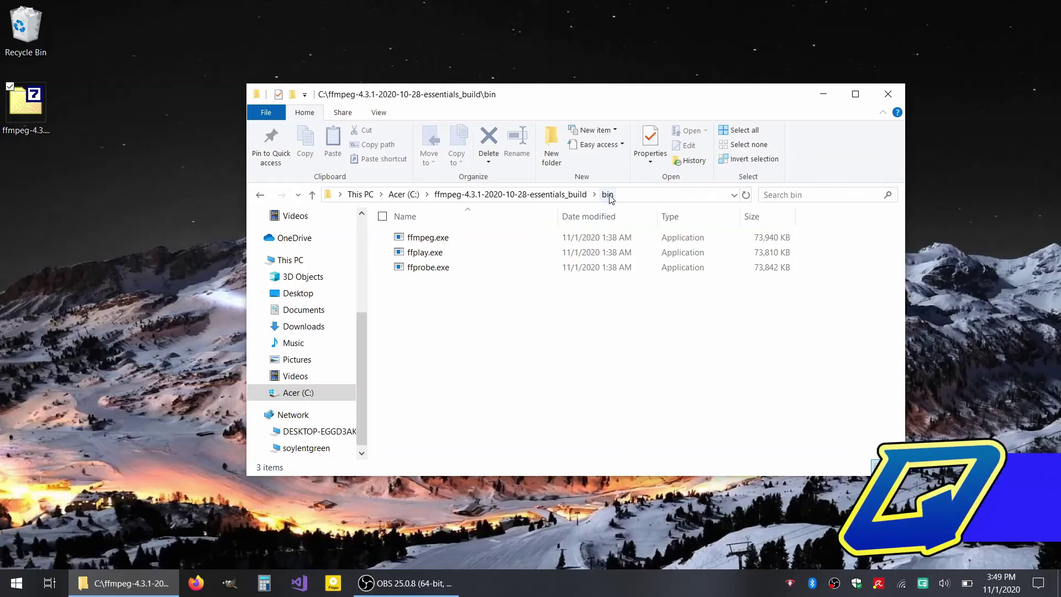
- Copy the ffmpeg bin folder's path from File Explorer's address bar and minimize the window
right_click(608, 197)
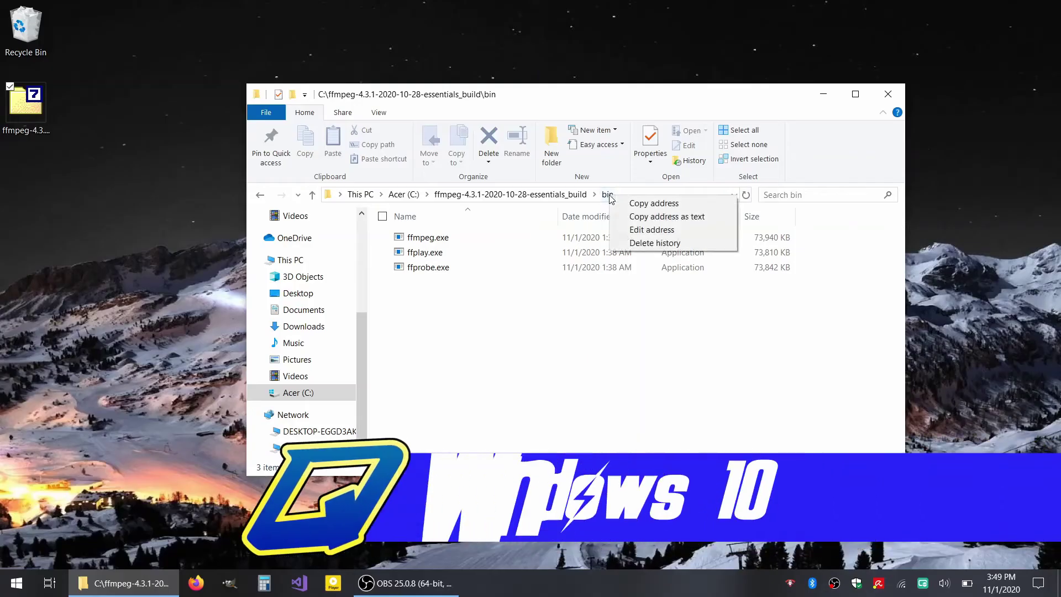
click(637, 204)
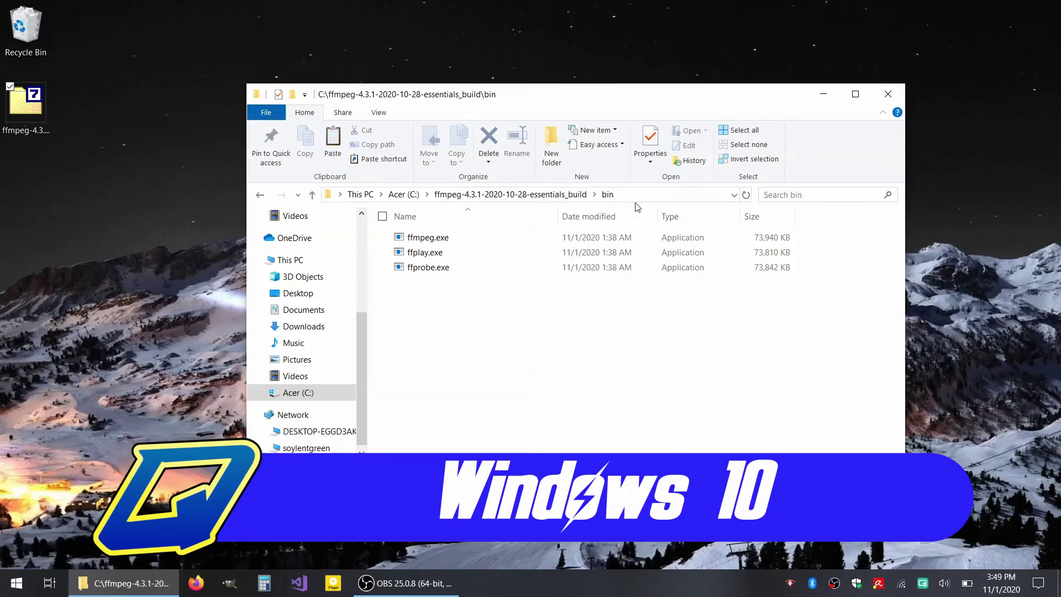
click(822, 94)
- Search Start for 'edit' and open 'Edit the system environment variables'
key(super)
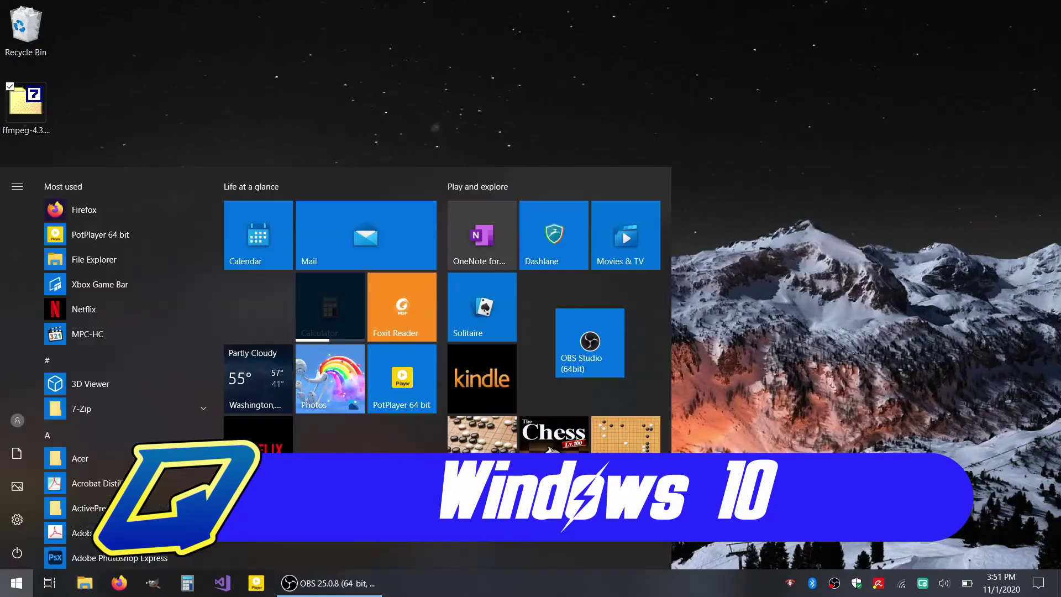
text(edit)
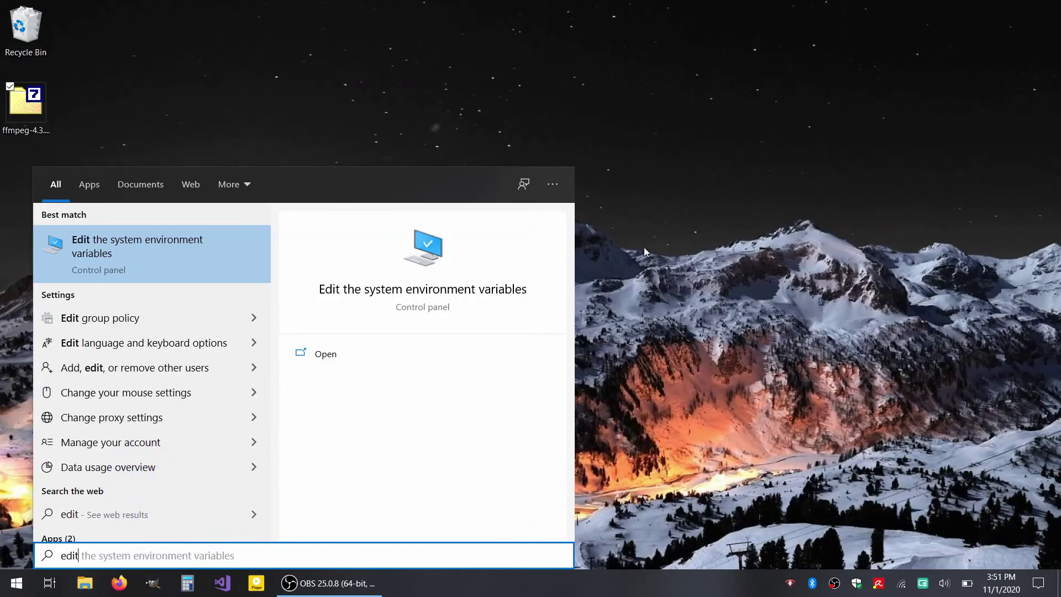
click(143, 251)
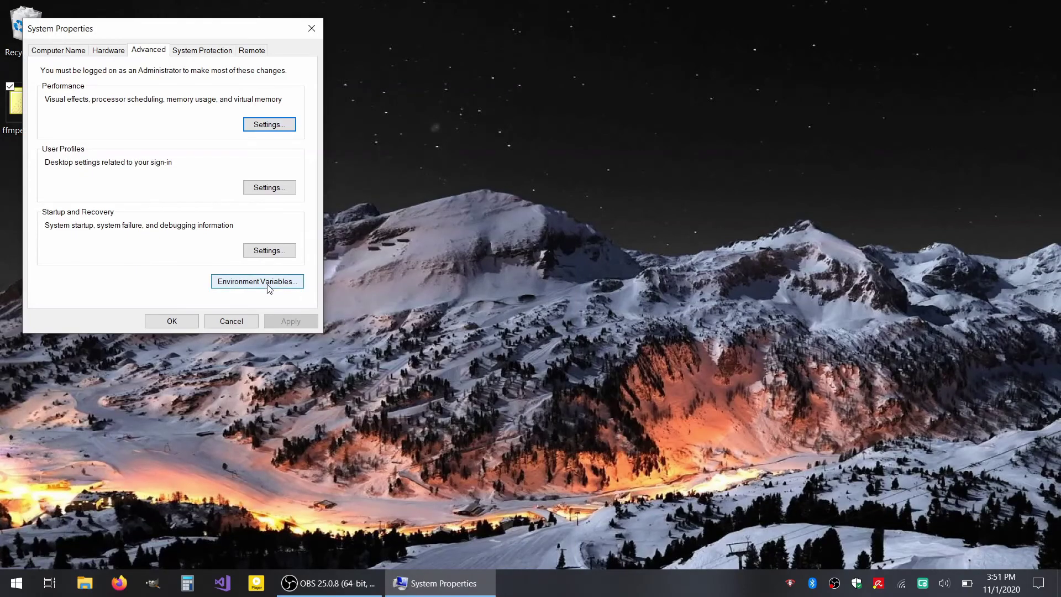
- Edit the system Path, paste the bin folder path as a new entry, and OK all dialogs
click(266, 282)
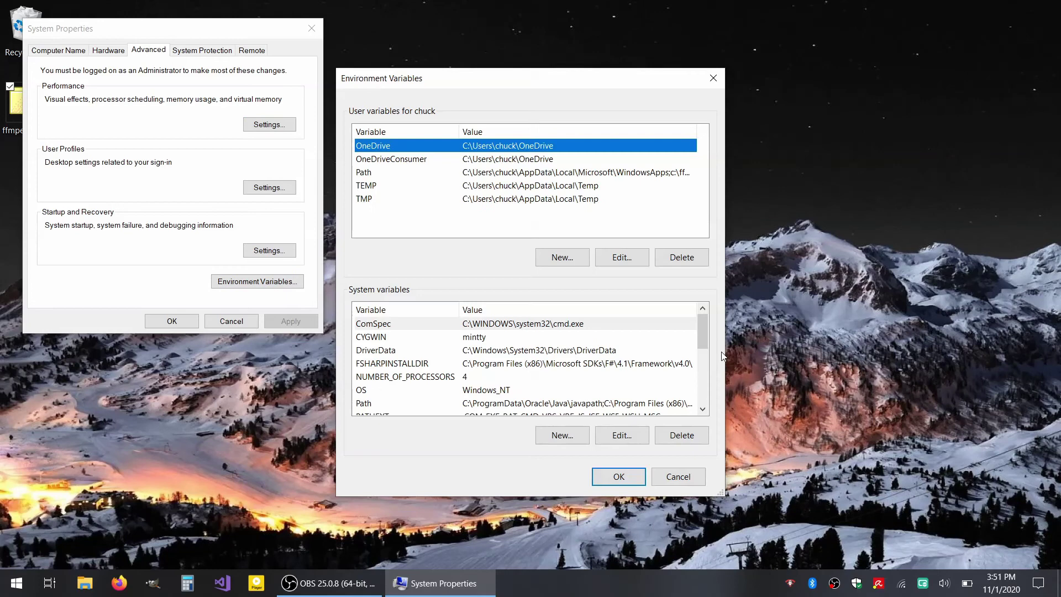
drag(704, 342, 647, 363)
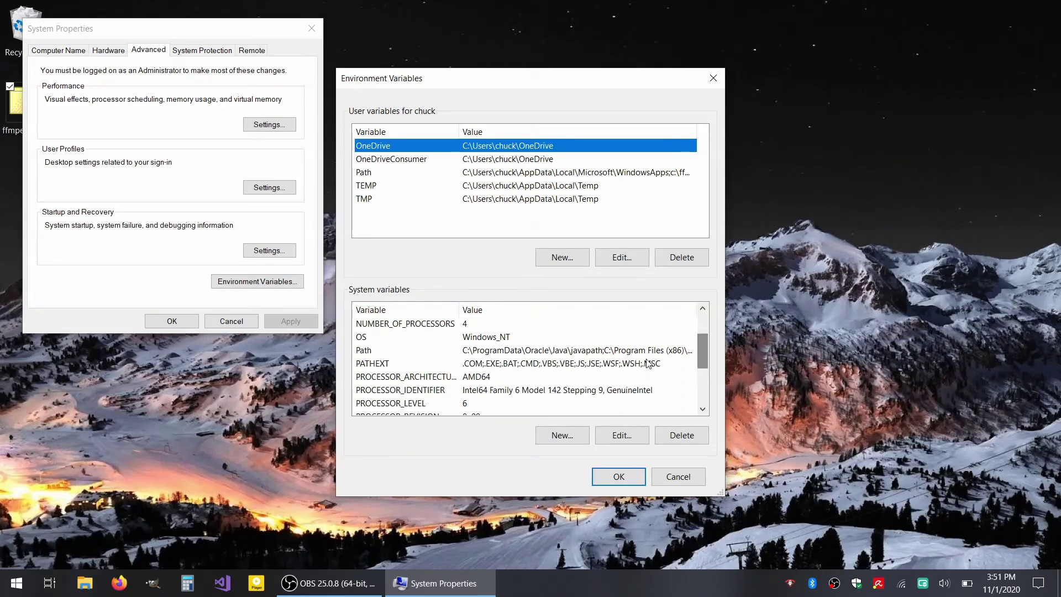
click(422, 348)
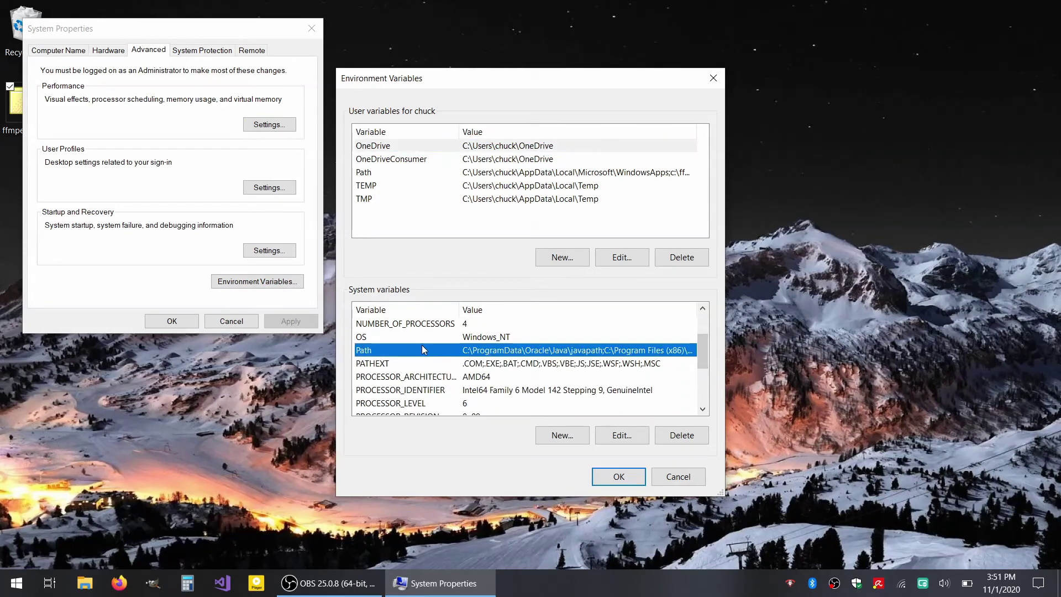
click(621, 435)
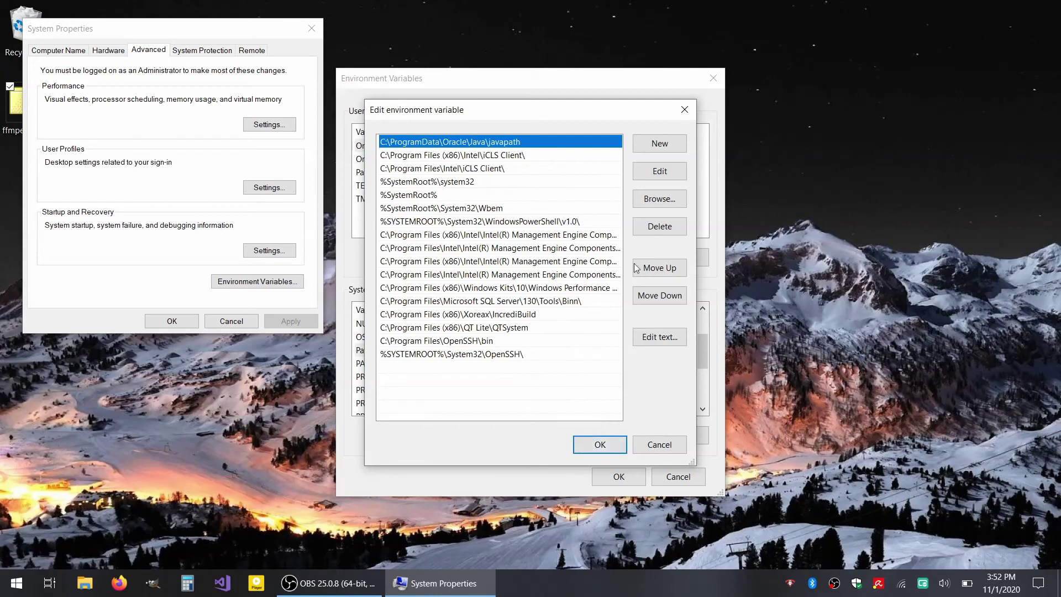
click(655, 145)
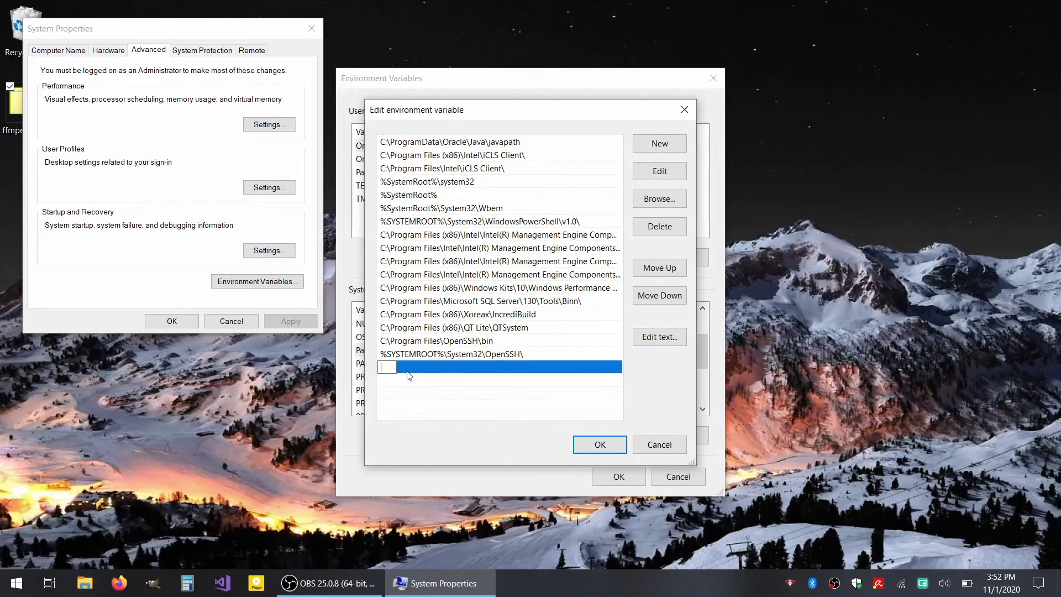
right_click(389, 367)
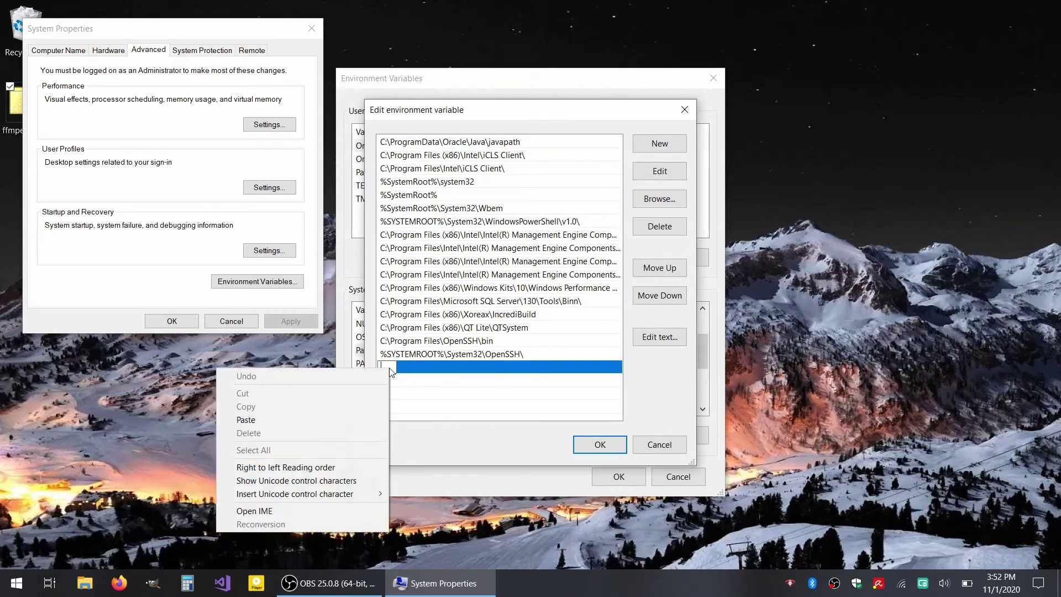
click(364, 418)
click(585, 444)
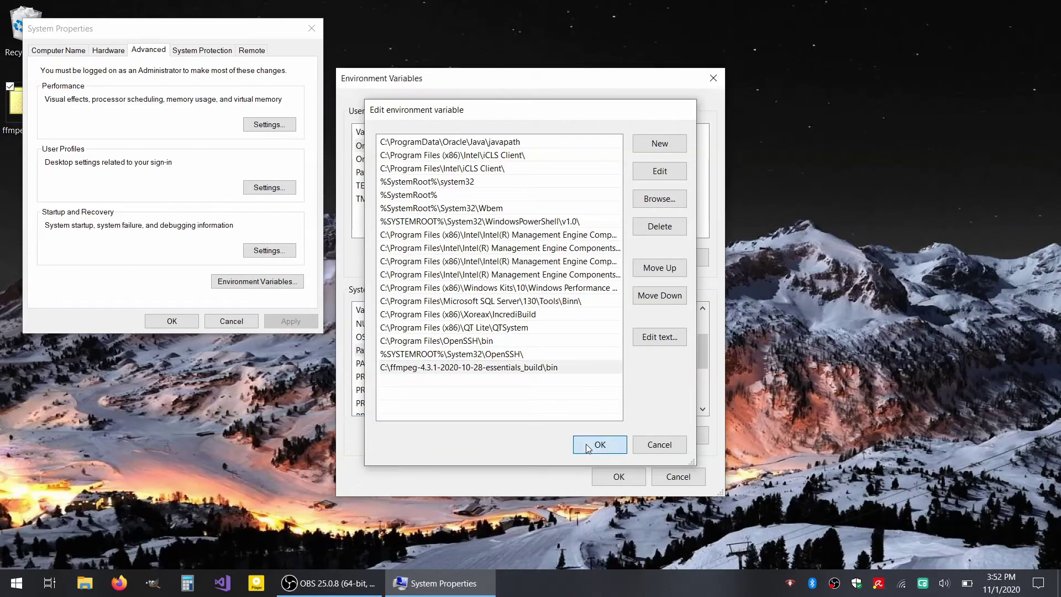
click(617, 477)
- Close System Properties, launch a new Command Prompt via cmd, and run ffmpeg
click(172, 321)
key(super)
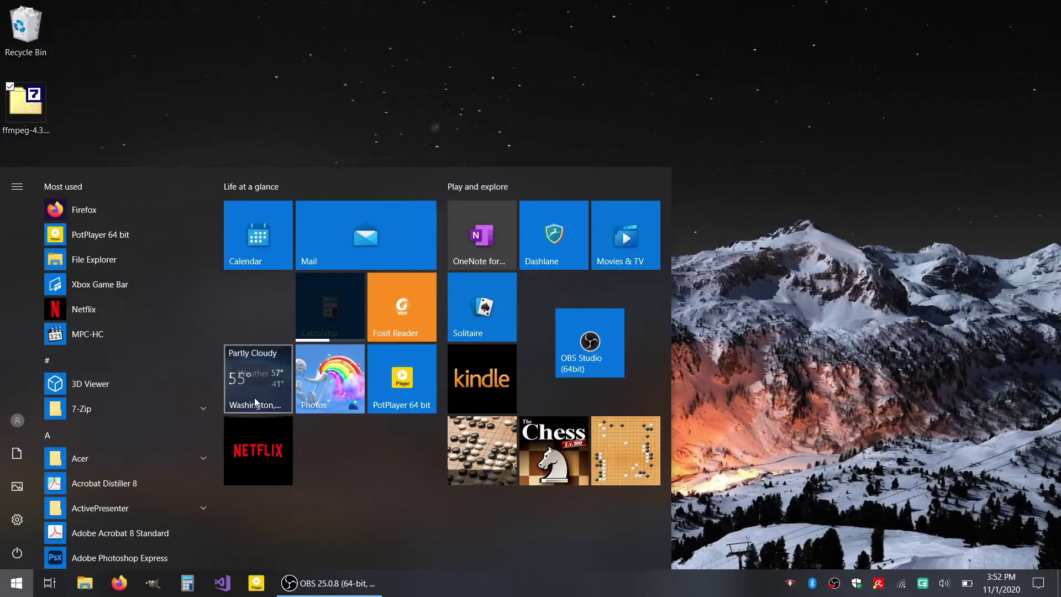
text(cmd)
key(Return)
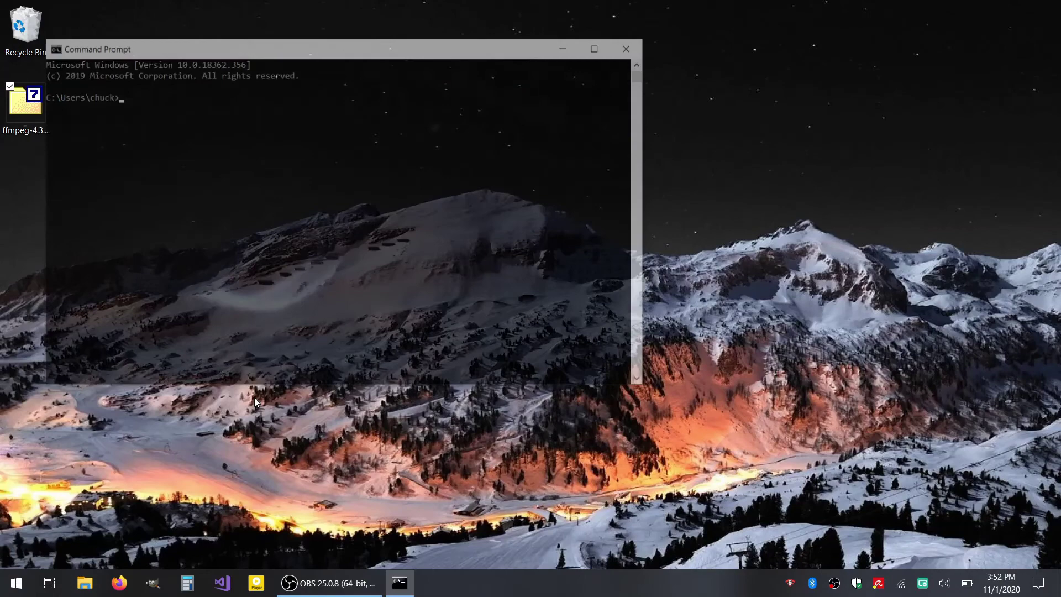
text(ffmpeg)
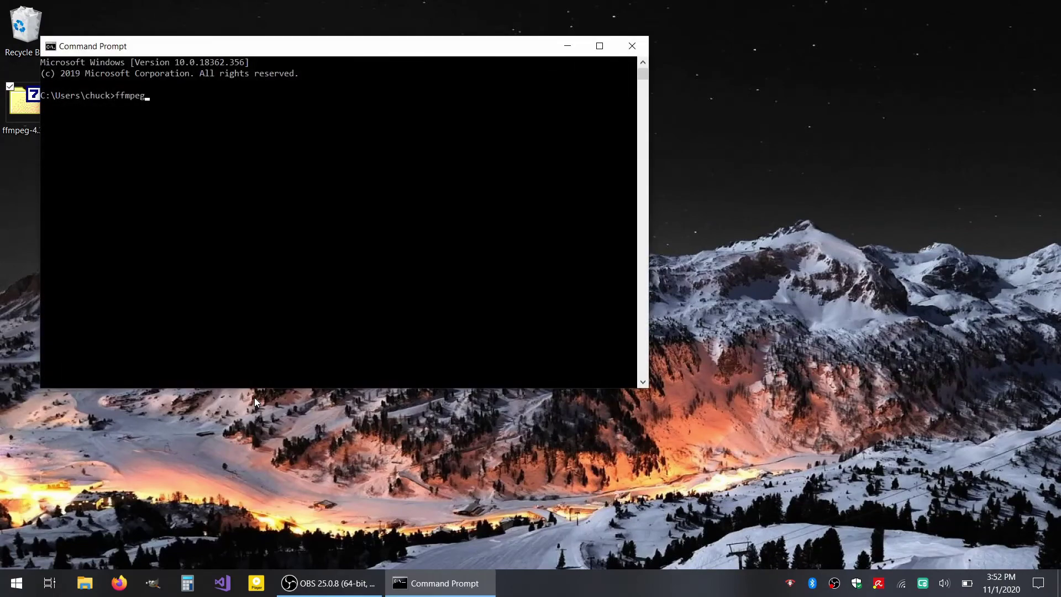
key(Return)
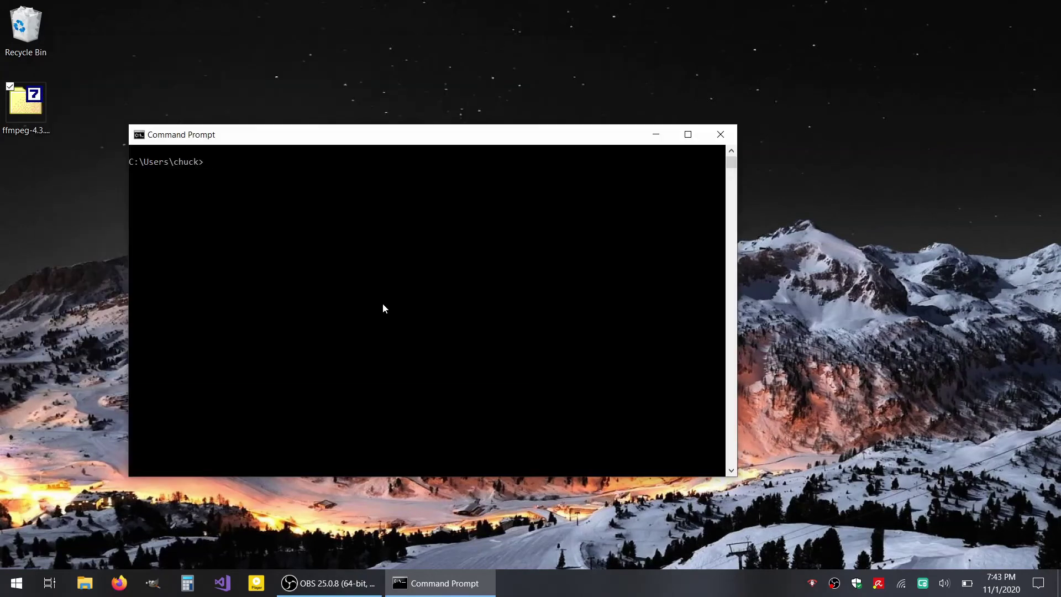
- Run ffmpeg at the prompt; it returns 'not recognized as an internal or external command'
text(ffmpeg)
key(Return)
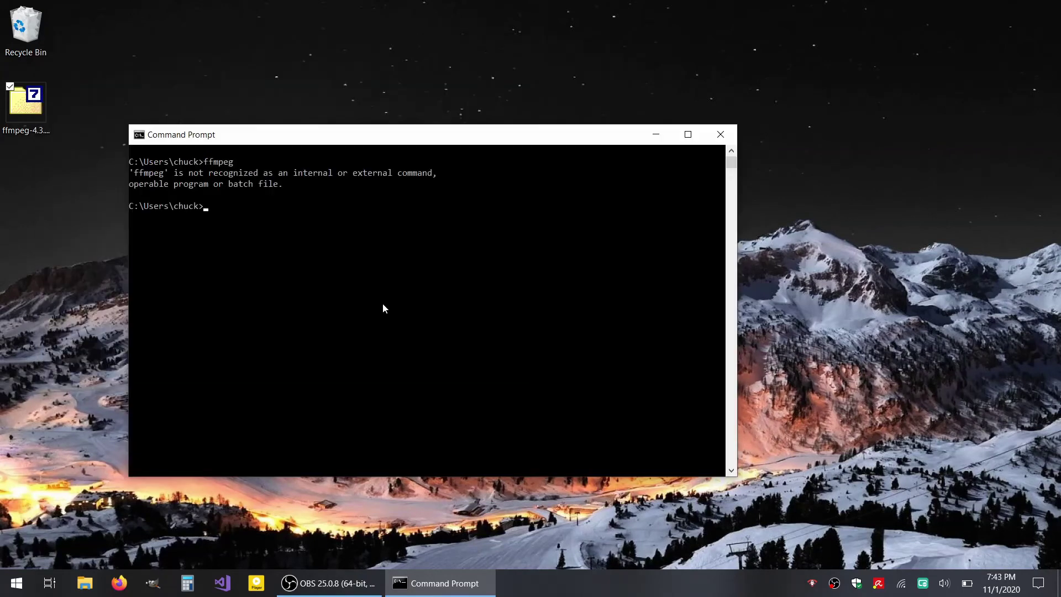